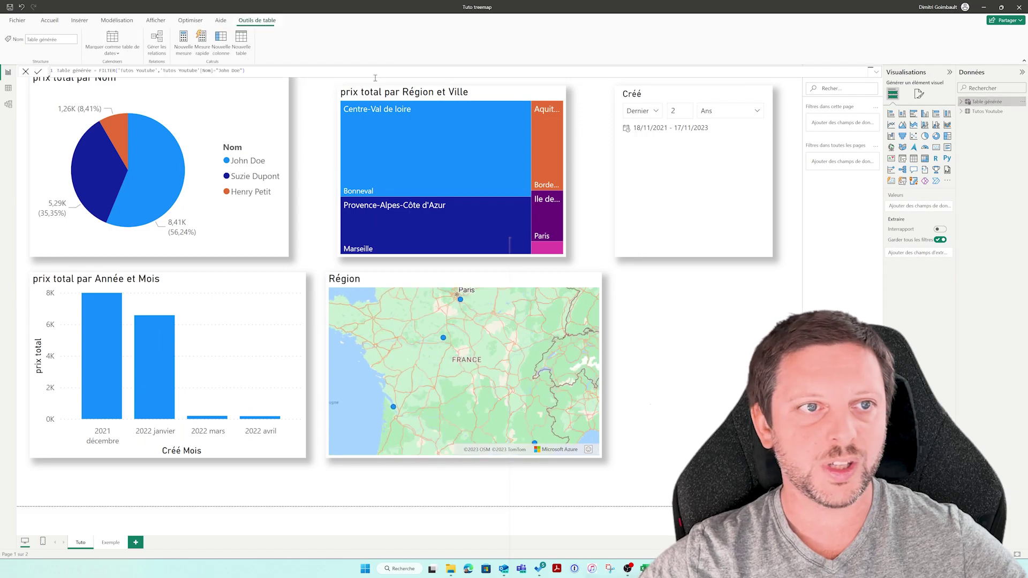
- Select the Tutos Youtube table and open the query editor to transform the report's data
left_click(987, 111)
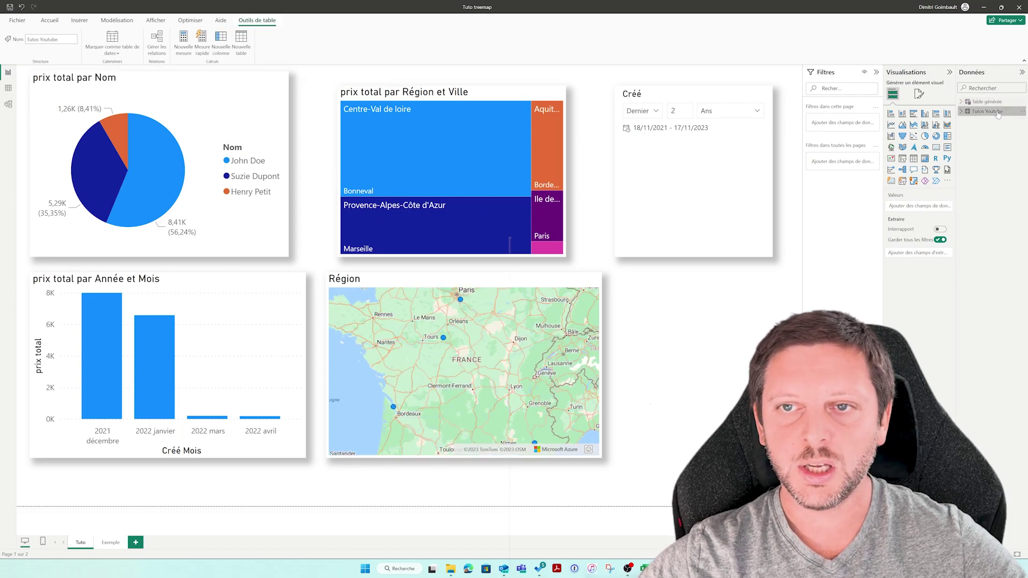
left_click(48, 22)
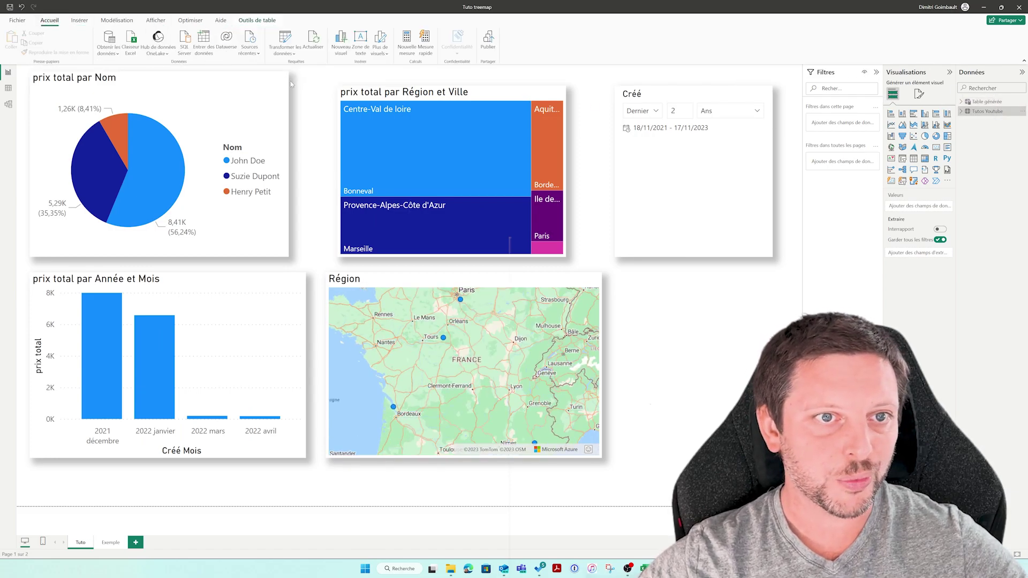
left_click(282, 39)
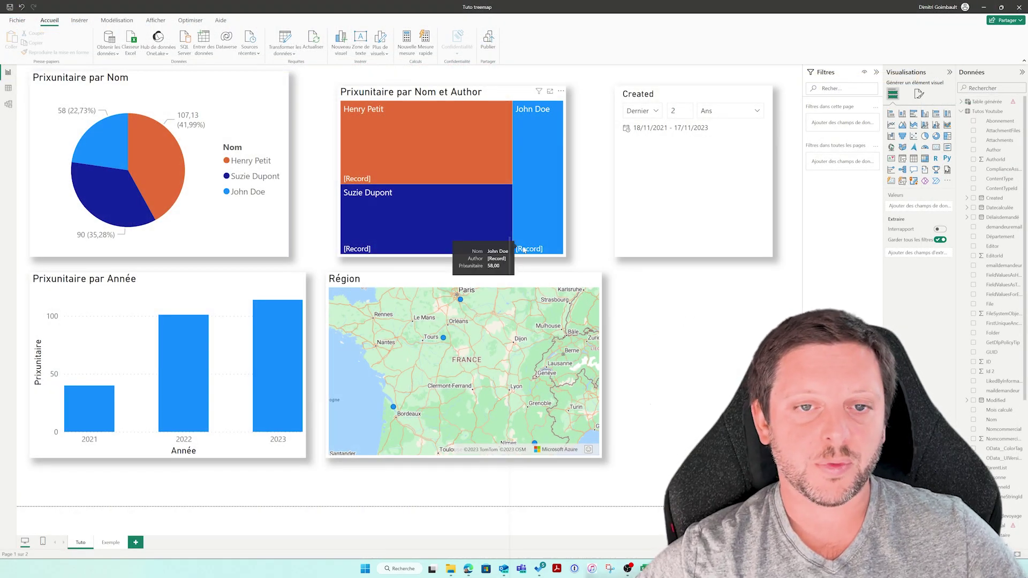
- Publish the Tuto treemap report to the Espace Youtube workspace and close the publishing dialog
left_click(488, 41)
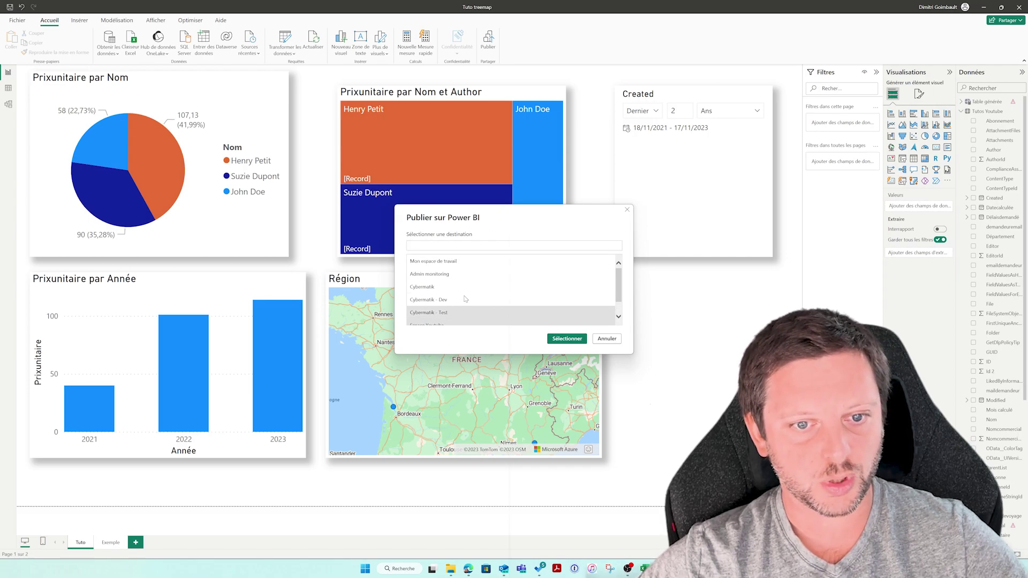
left_click(575, 340)
left_click(541, 322)
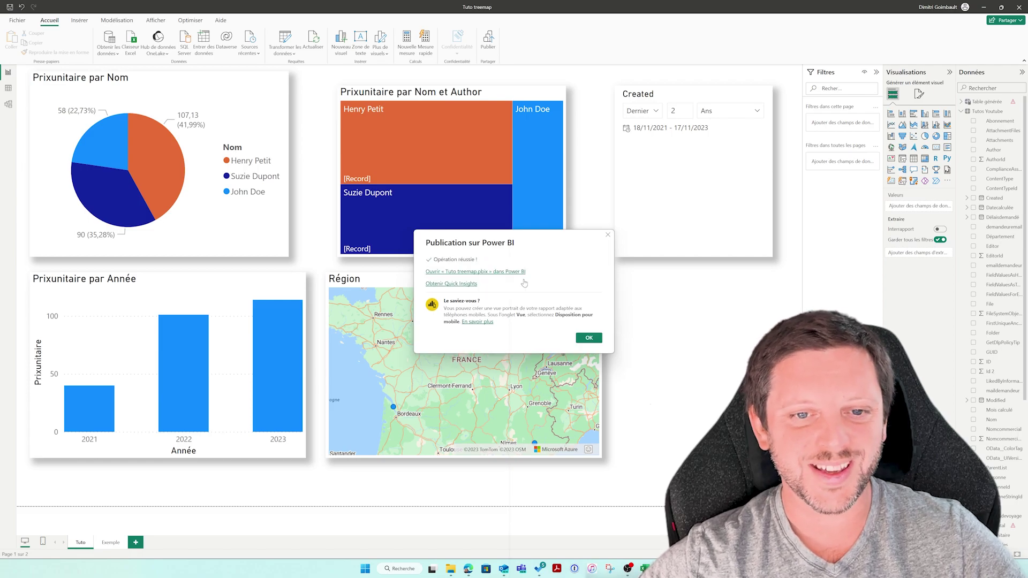
left_click(587, 336)
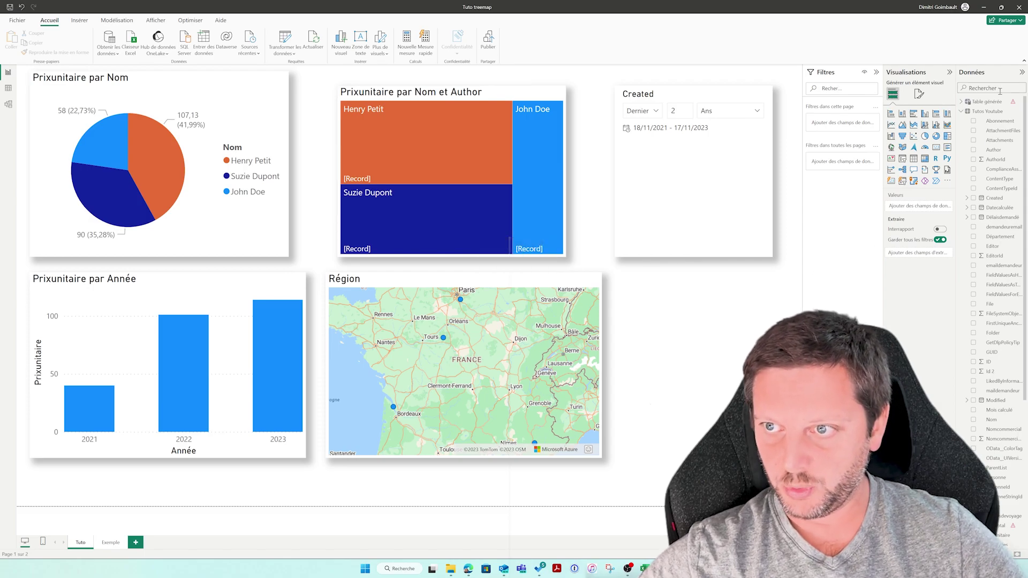
- Look over the Tutos Youtube table's field list and collapse it
left_click(962, 112)
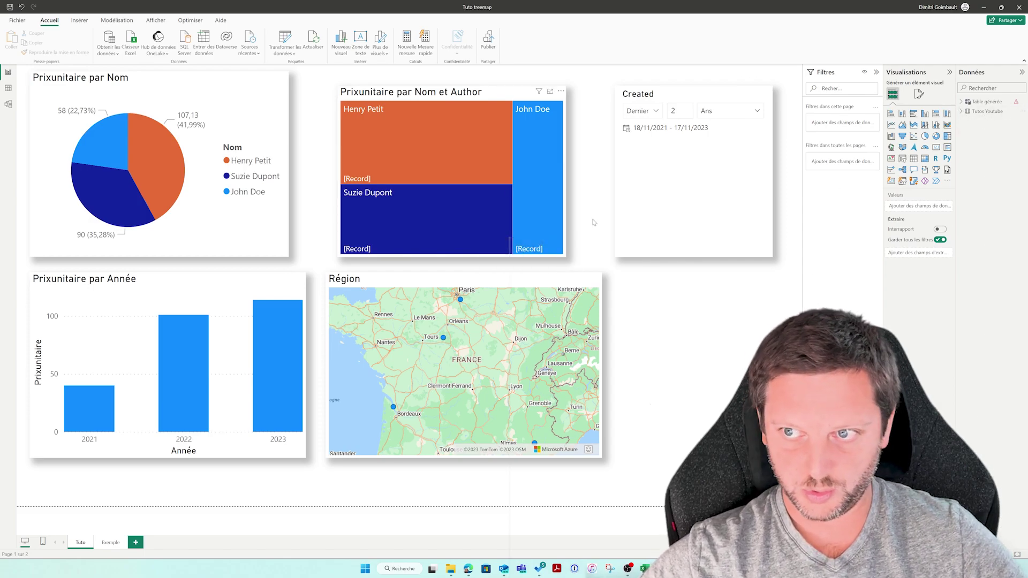
left_click(963, 111)
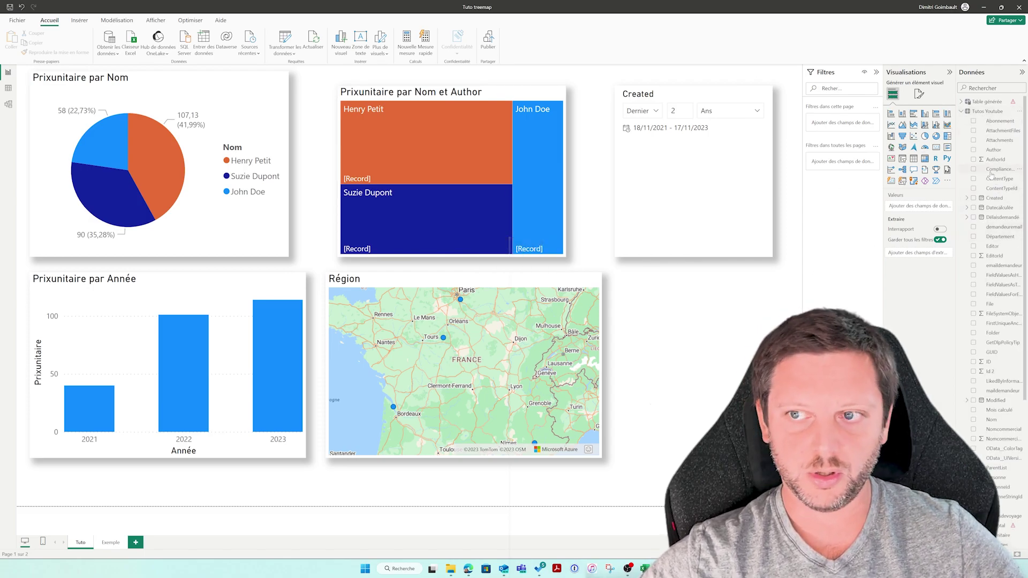
left_click(962, 112)
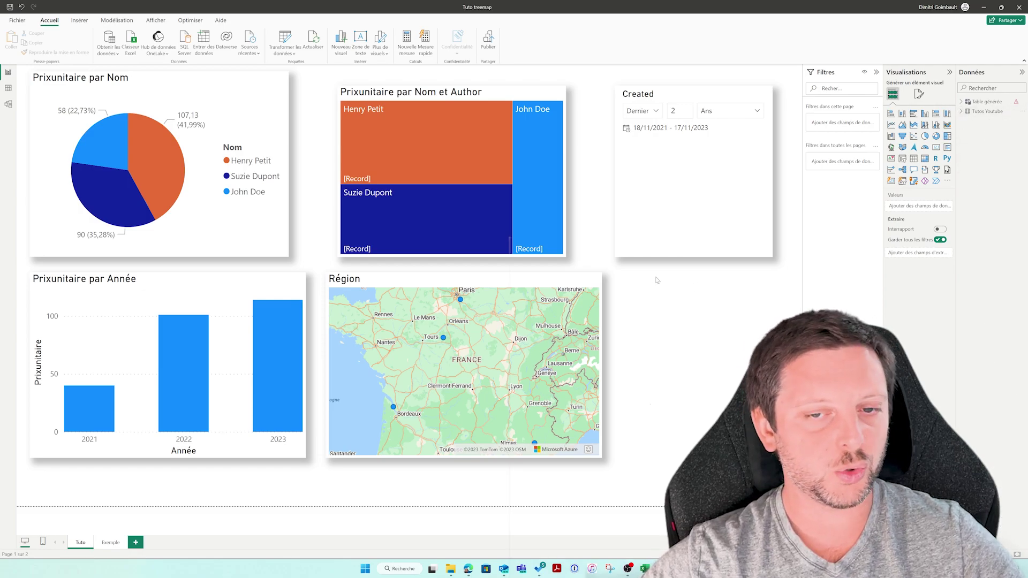
- Start a new blank report and dismiss the start screen
left_click(18, 20)
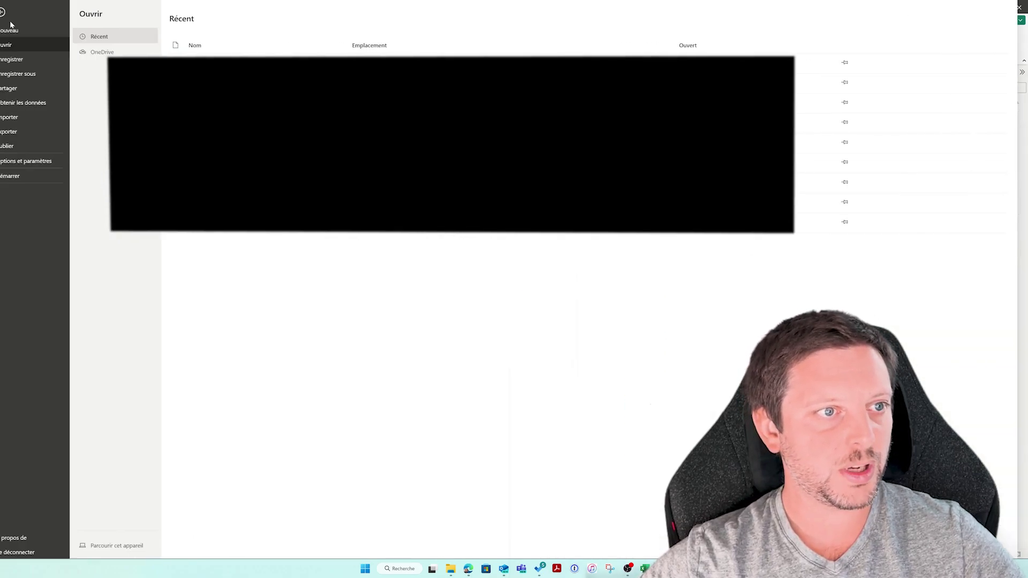
key("Escape")
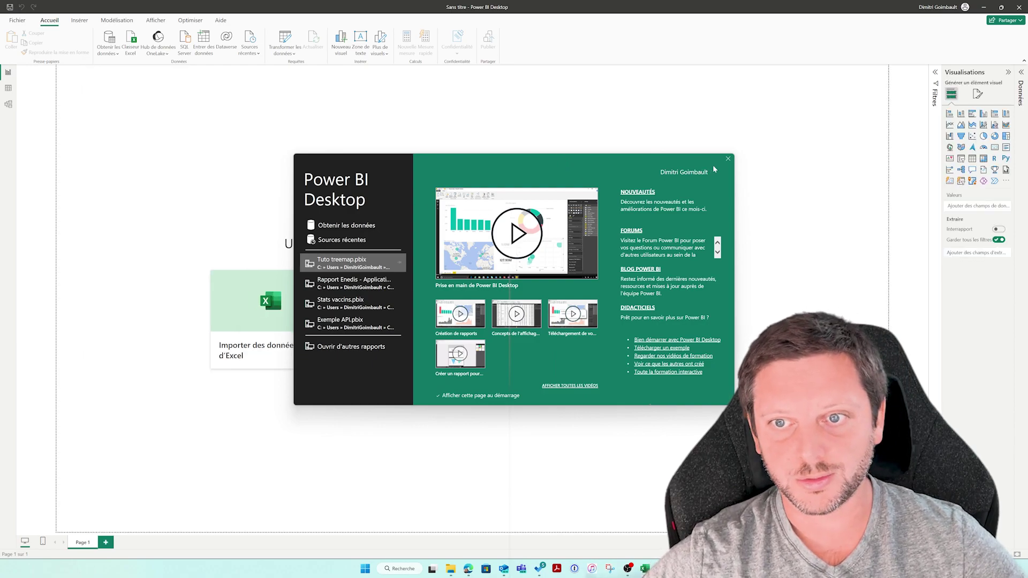
left_click(728, 158)
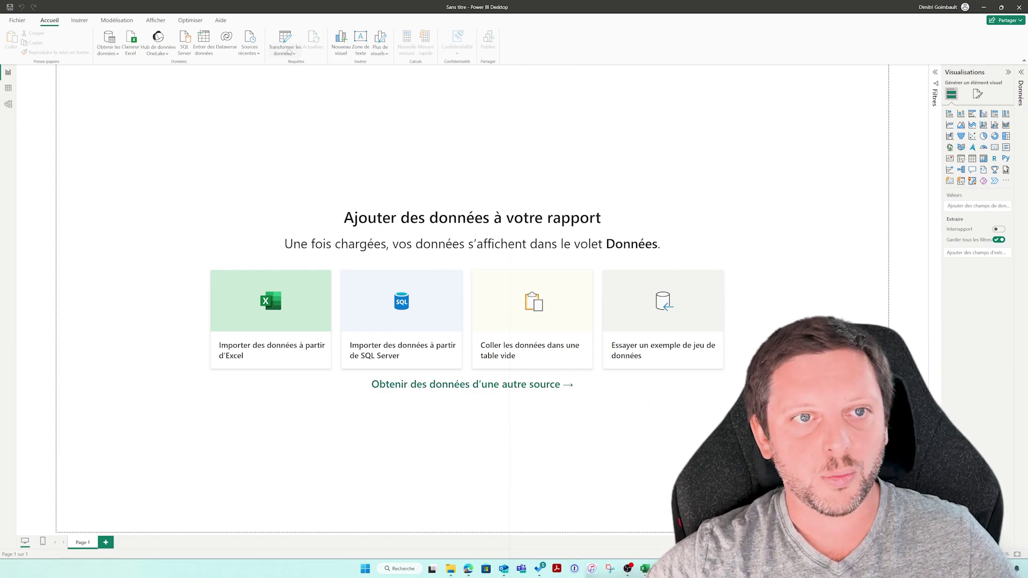
left_click(108, 49)
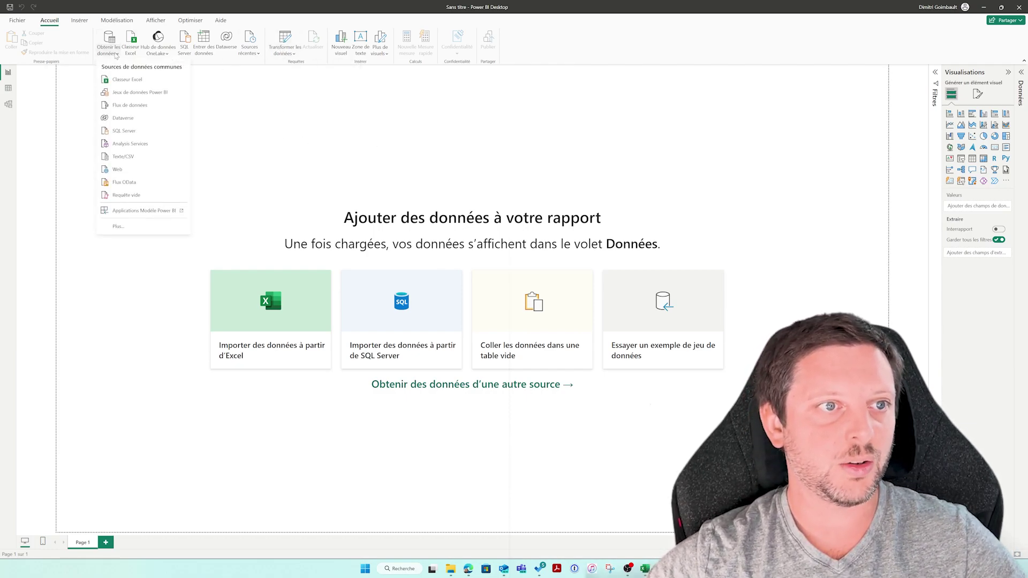
left_click(130, 228)
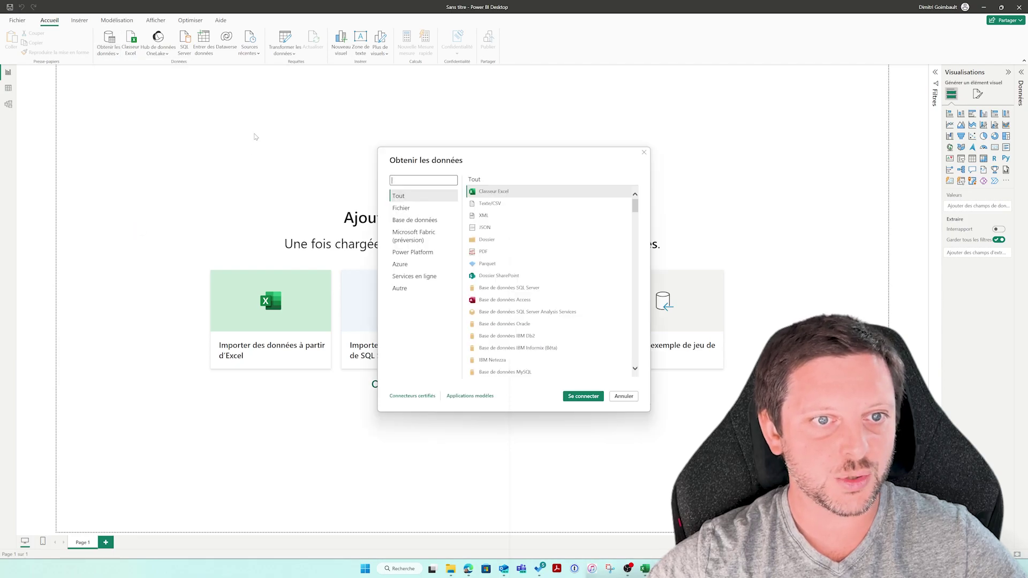
type("sharepoint")
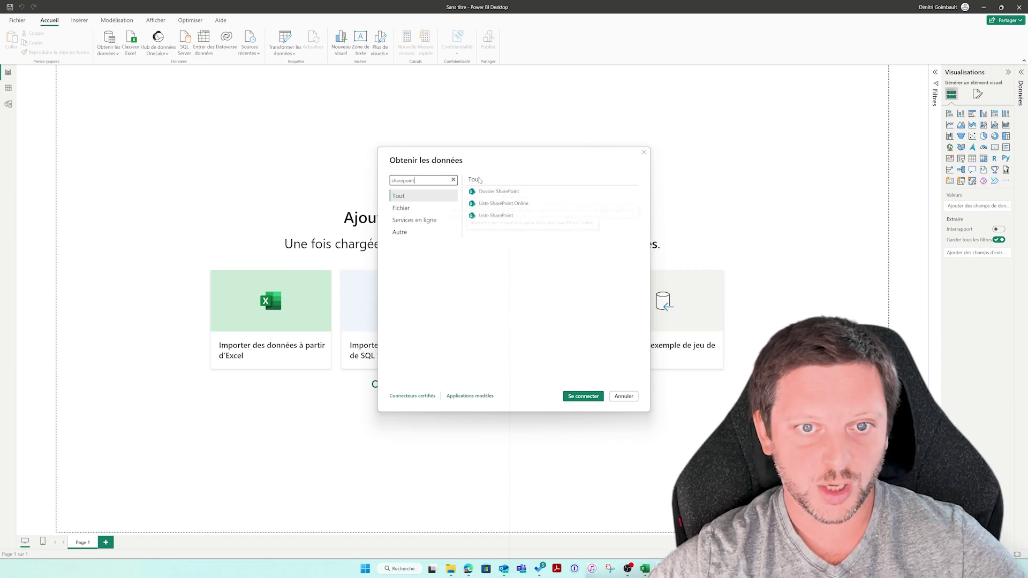
left_click(498, 204)
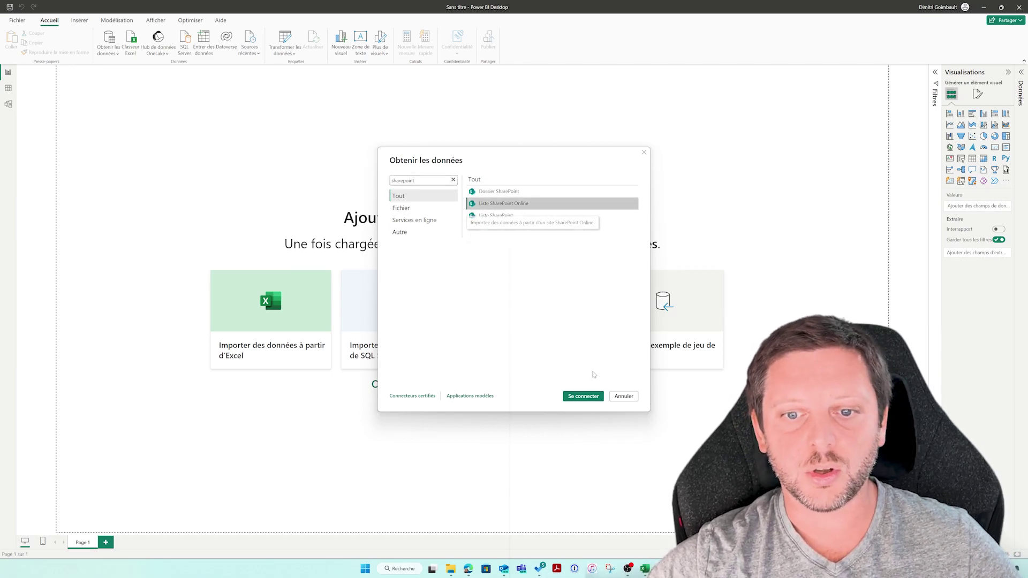
left_click(587, 396)
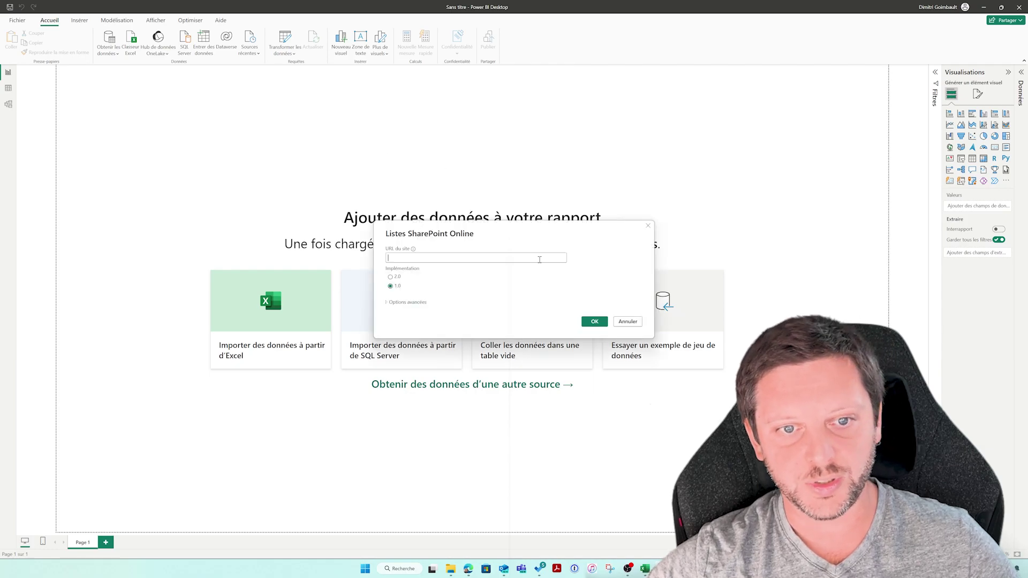
left_click(648, 226)
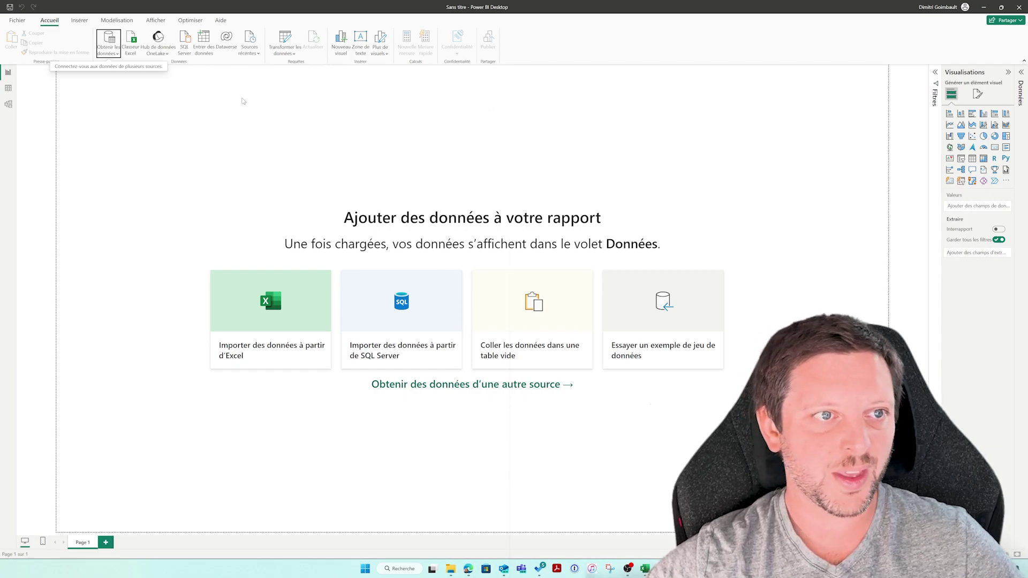
- Connect the report to the published Power BI dataset Tuto treemap from the Espace Youtube workspace
left_click(113, 53)
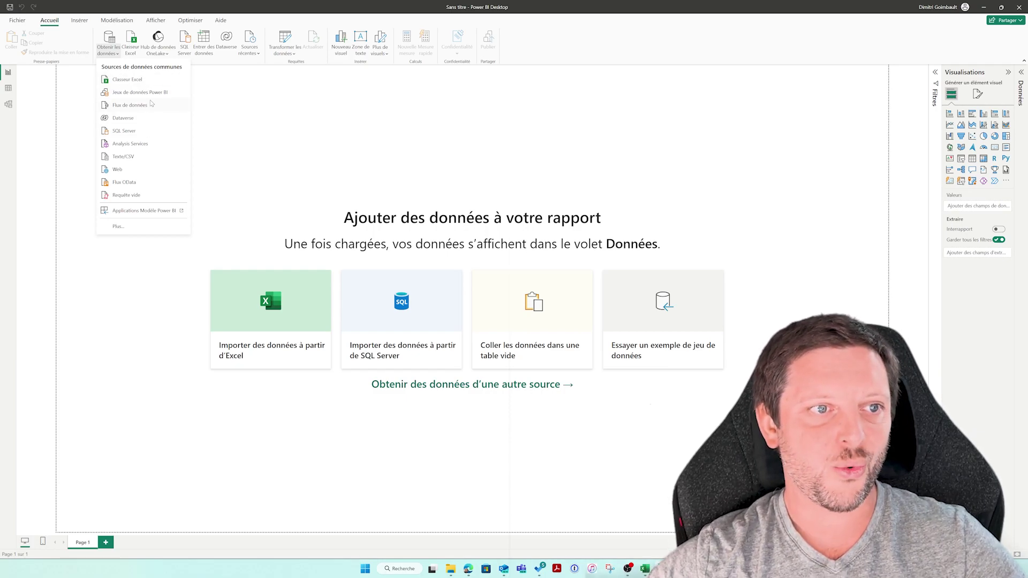
left_click(147, 94)
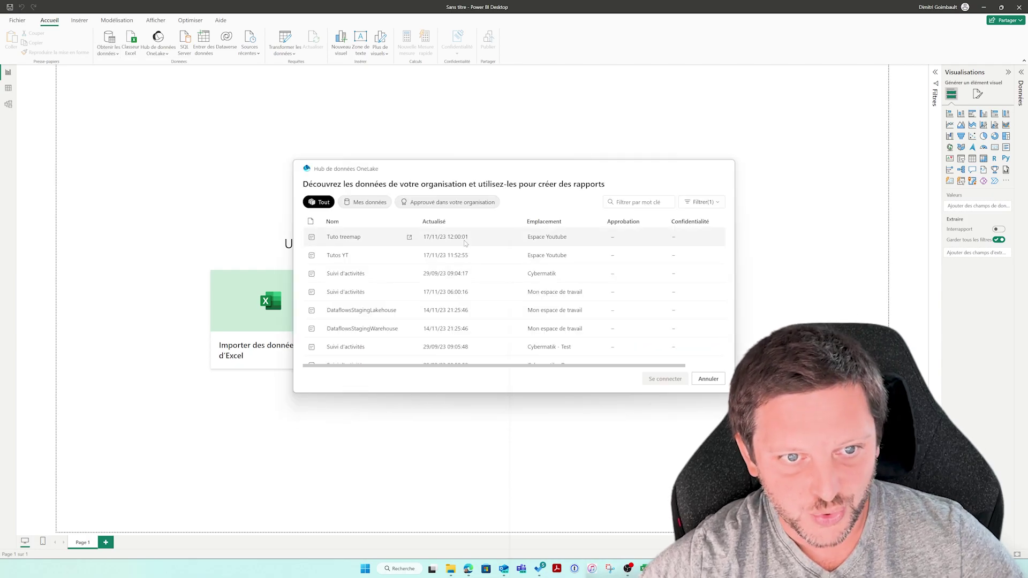
scroll(444, 236, "down", 3)
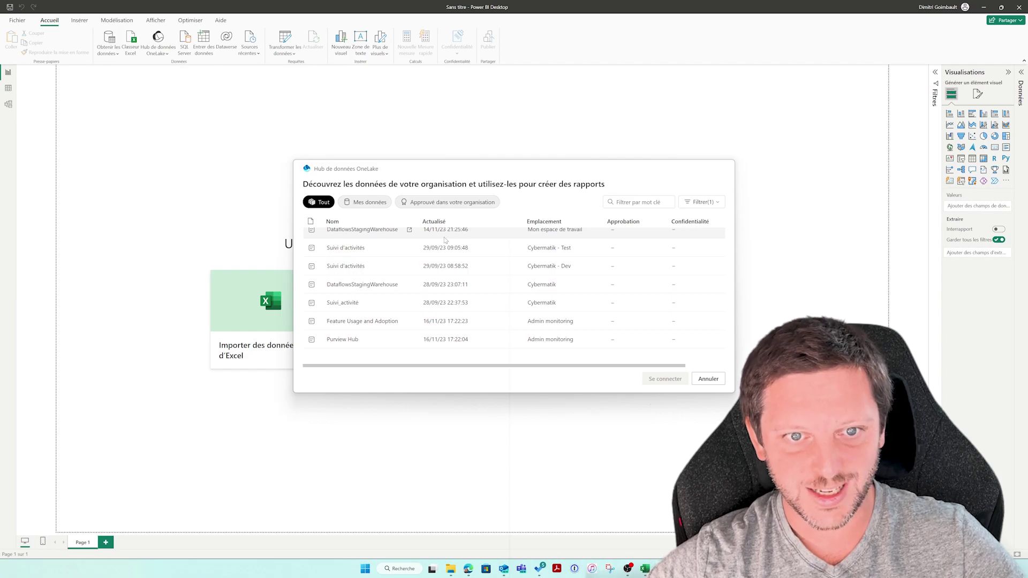
scroll(444, 240, "up", 2)
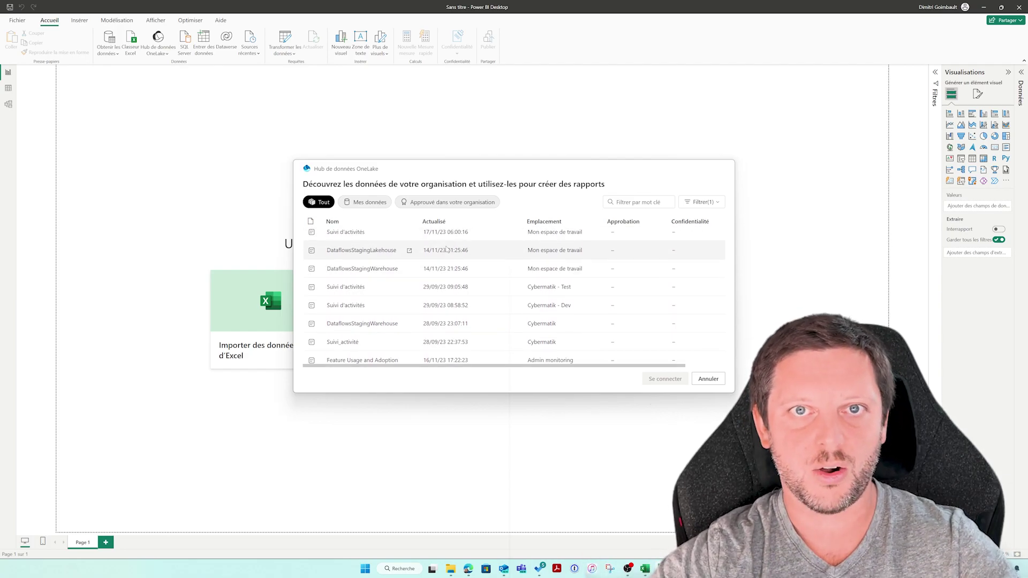
scroll(369, 295, "up", 2)
scroll(370, 294, "down", 3)
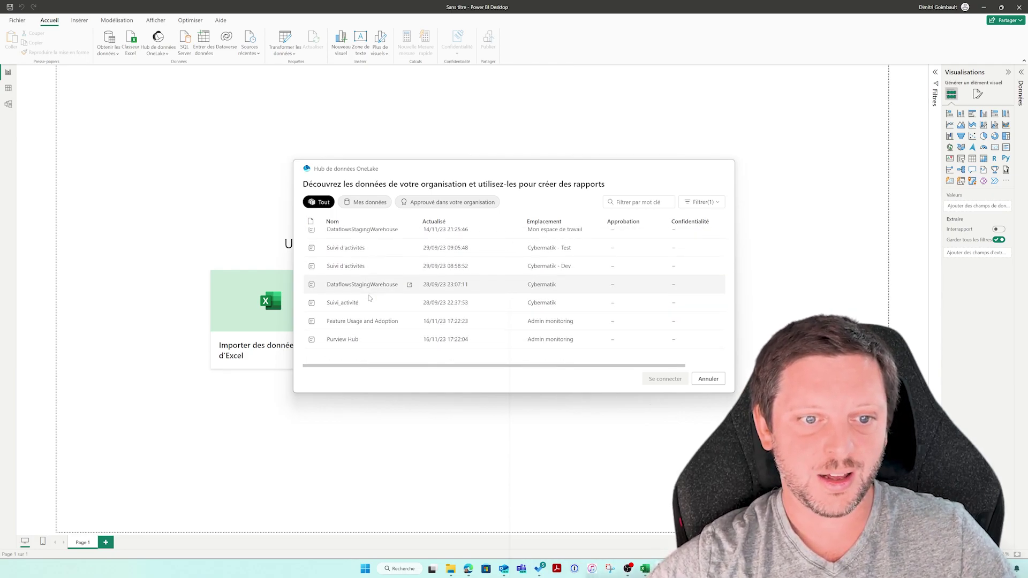
scroll(374, 268, "up", 3)
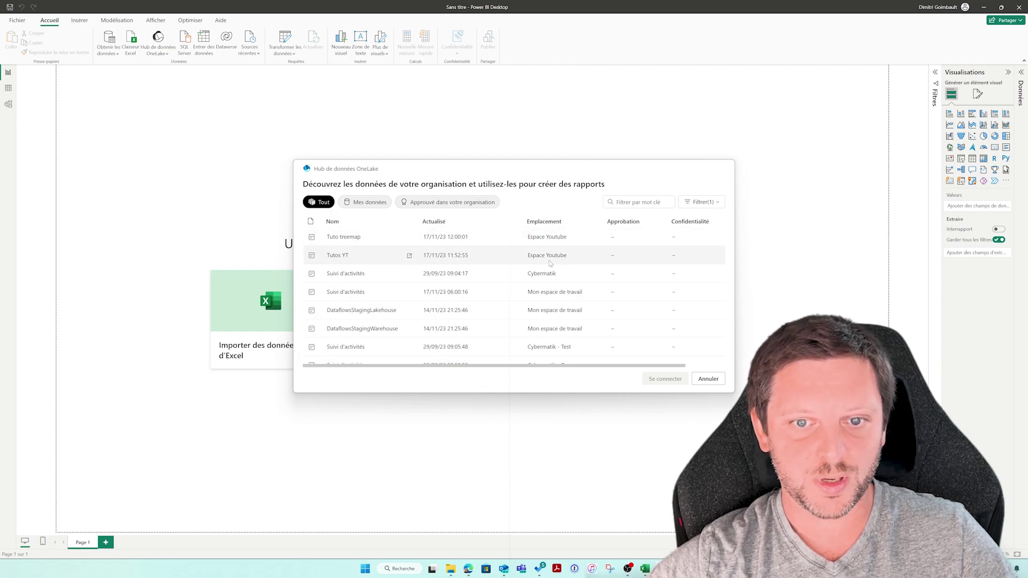
scroll(558, 295, "down", 3)
scroll(556, 292, "up", 3)
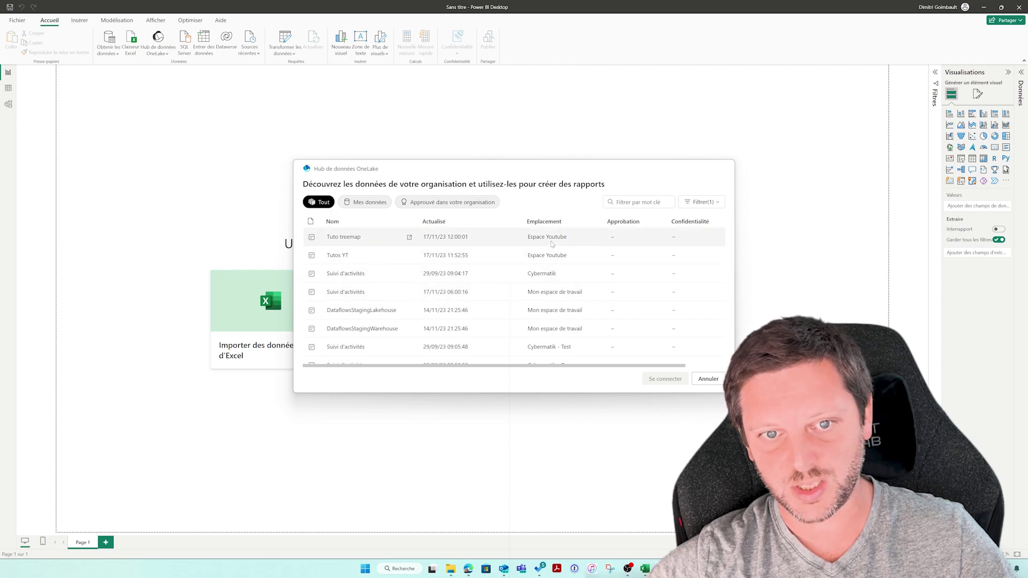
scroll(525, 255, "down", 1)
scroll(525, 255, "up", 1)
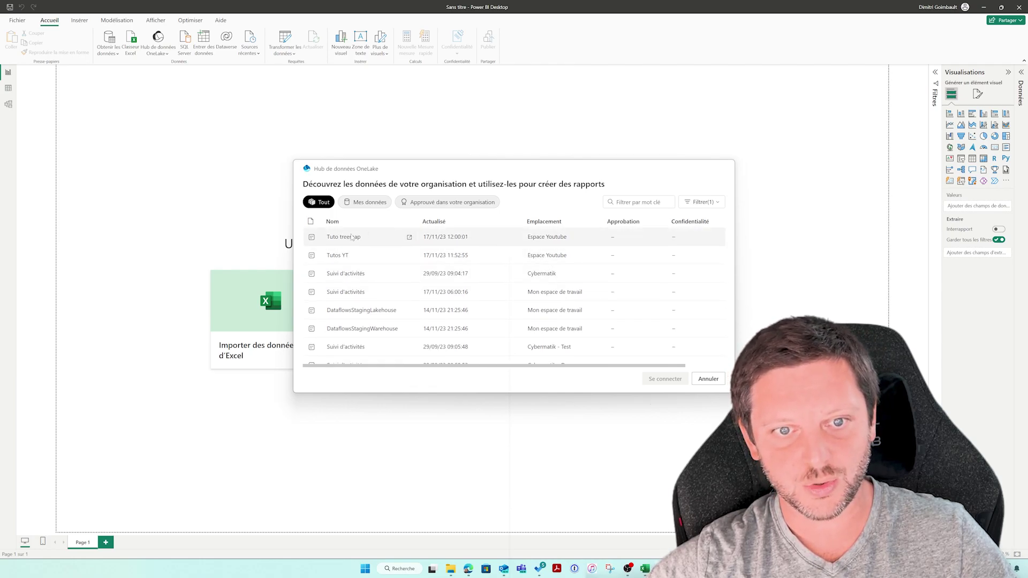
scroll(351, 237, "down", 2)
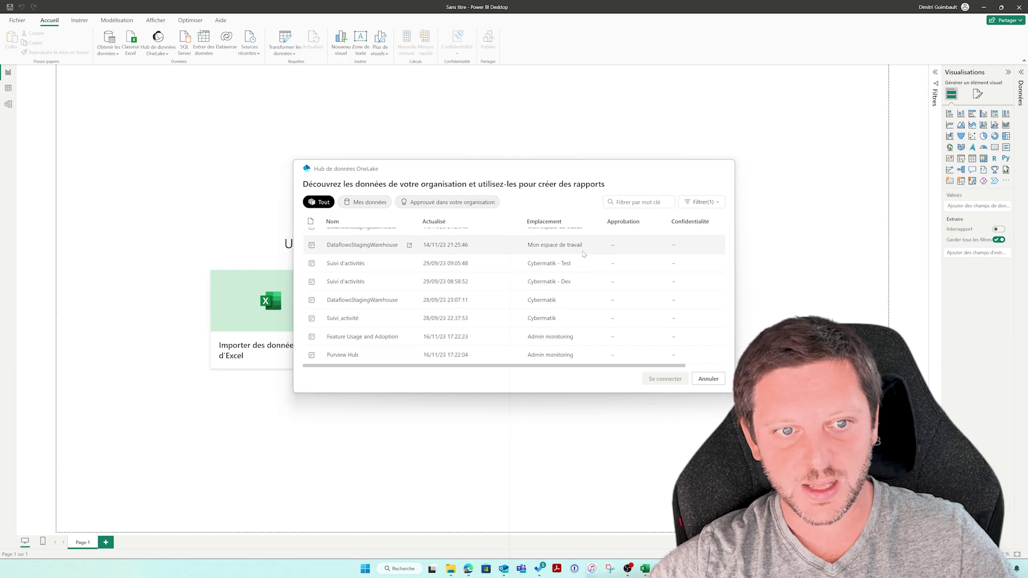
scroll(348, 234, "up", 2)
left_click(347, 239)
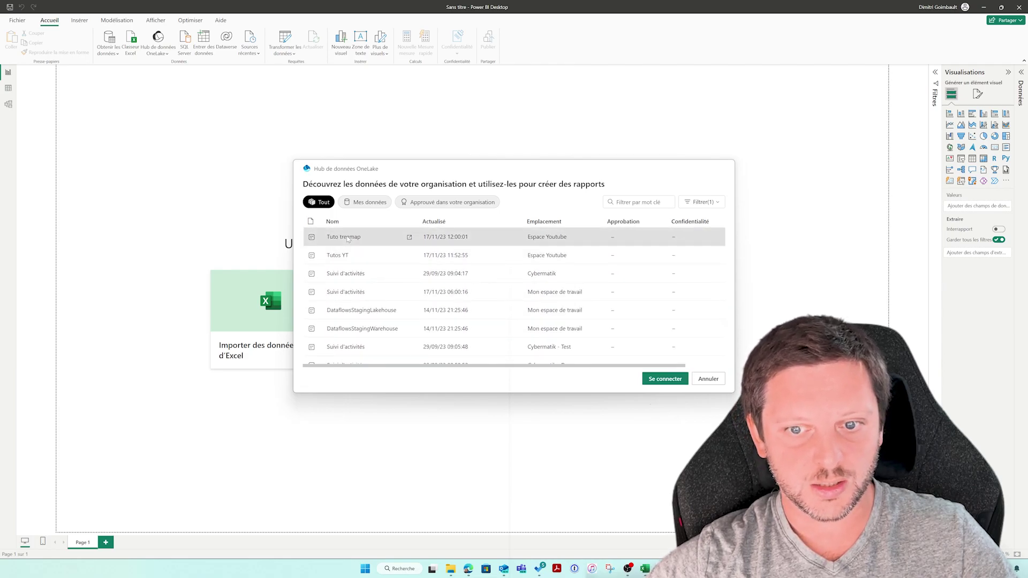
left_click(665, 378)
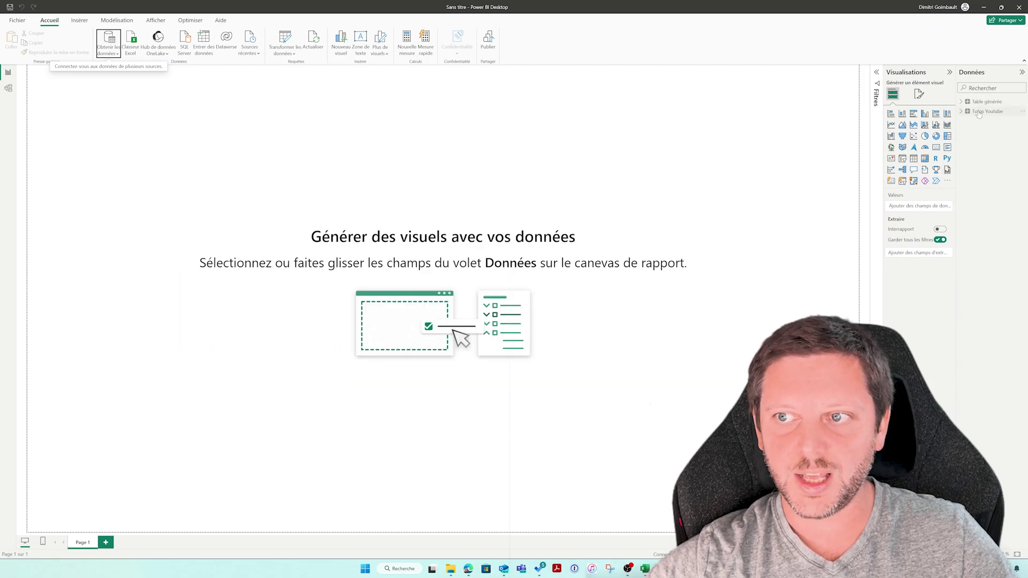
- Expand the Tutos Youtube table and widen the data pane so its full field names show
left_click(983, 111)
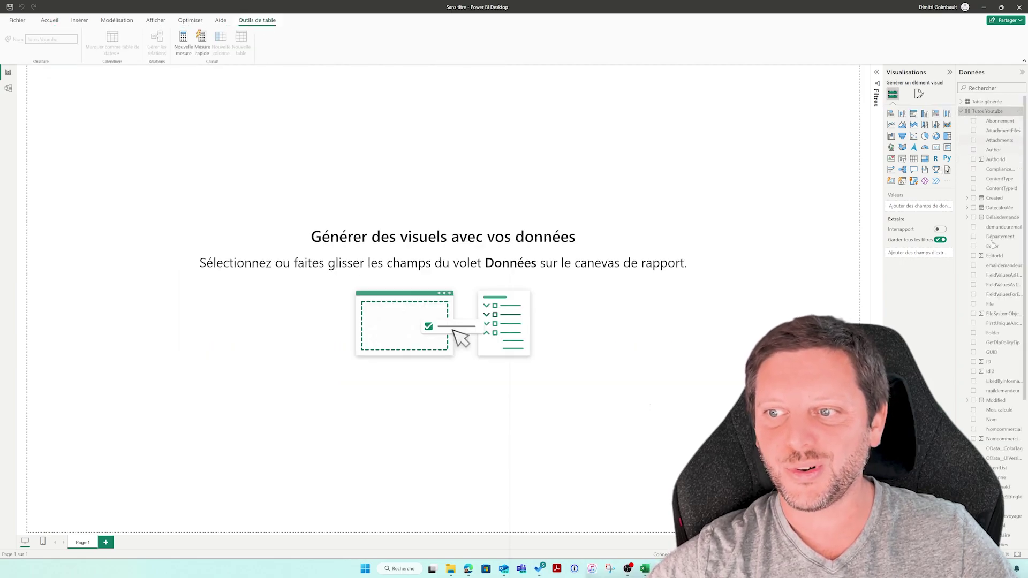
scroll(994, 374, "down", 5)
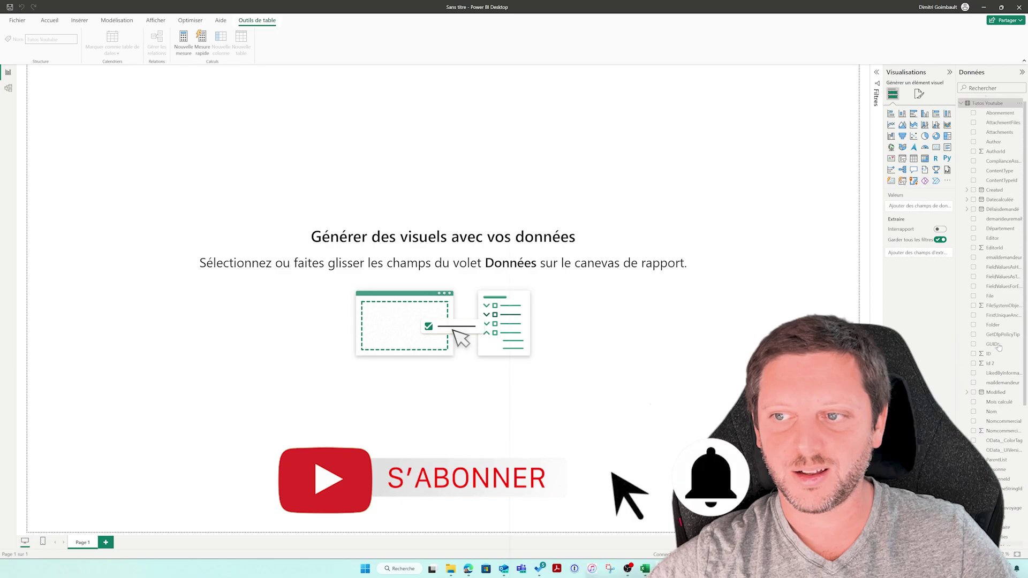
left_click_drag(956, 343, 897, 343)
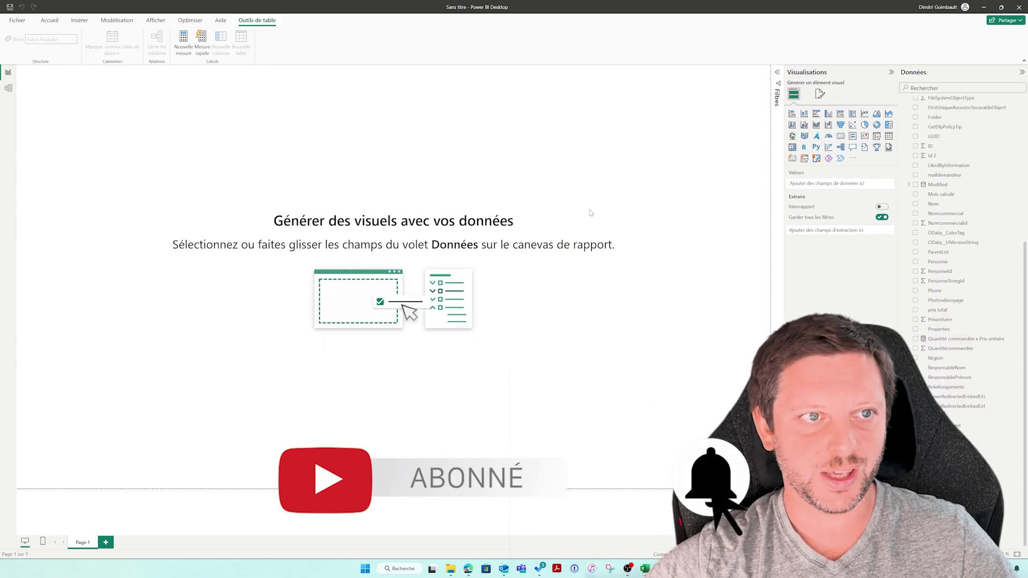
- Try to transform the connected dataset's data, declining to add a local model
left_click(50, 20)
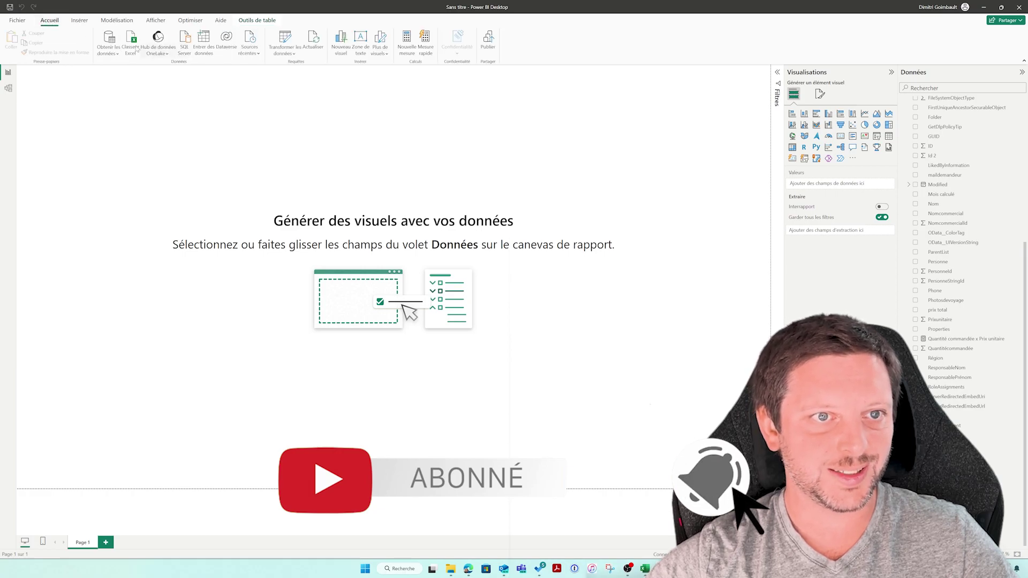
left_click(287, 36)
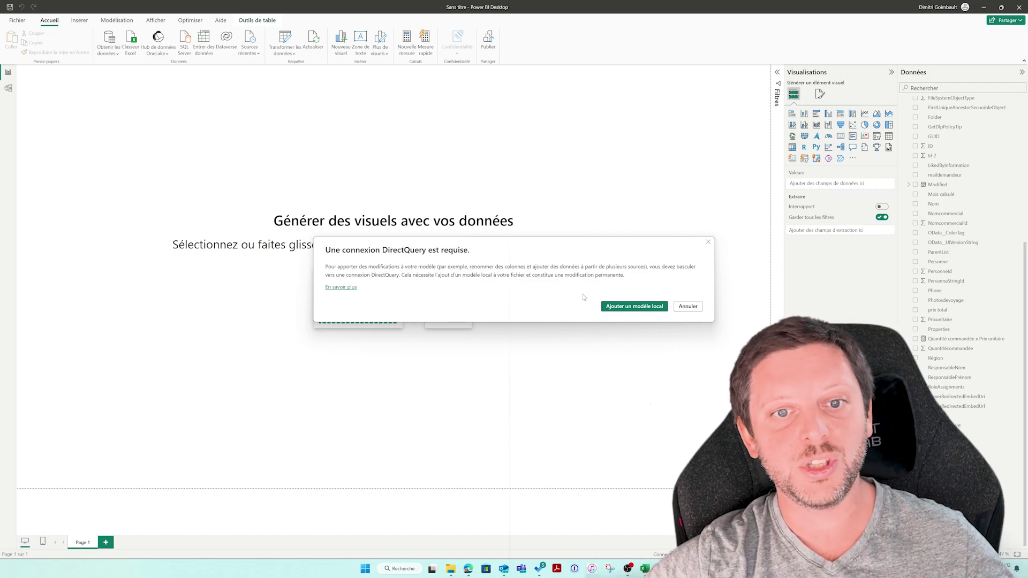
left_click(709, 244)
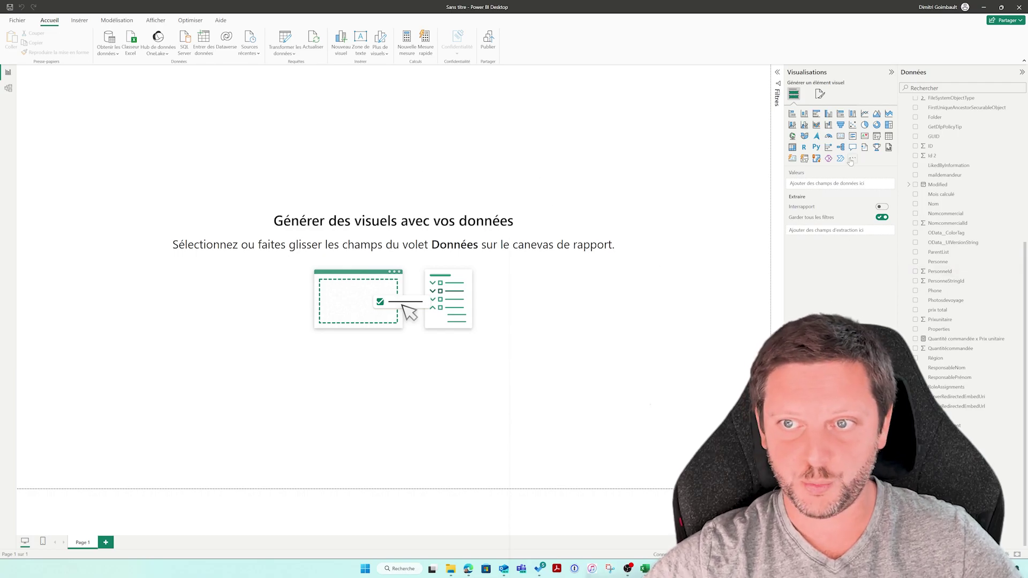
- Add a map visual, enlarge it across the upper part of the page, and set Ville as its location
left_click(793, 136)
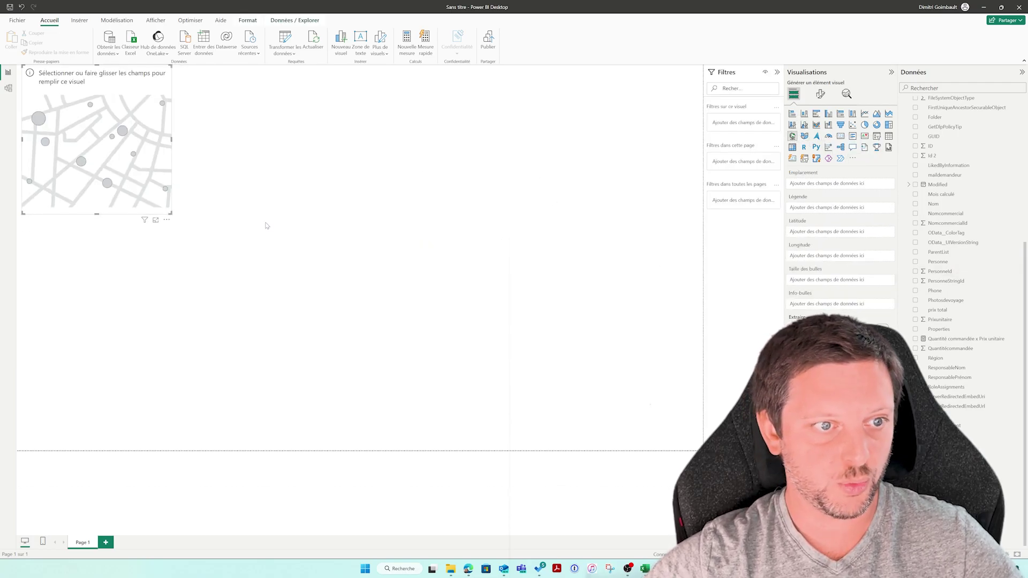
left_click_drag(170, 213, 439, 335)
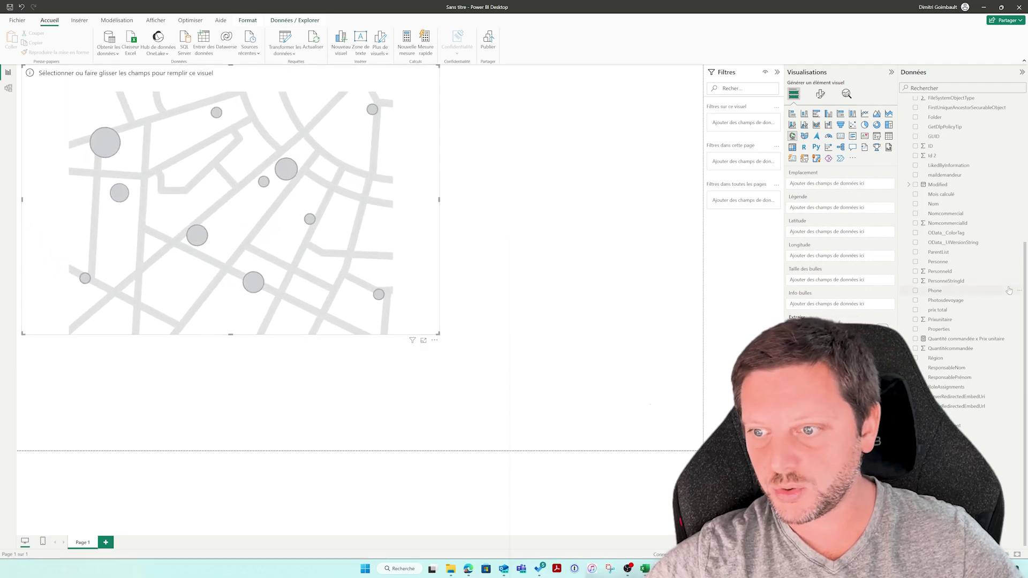
scroll(964, 428, "up", 8)
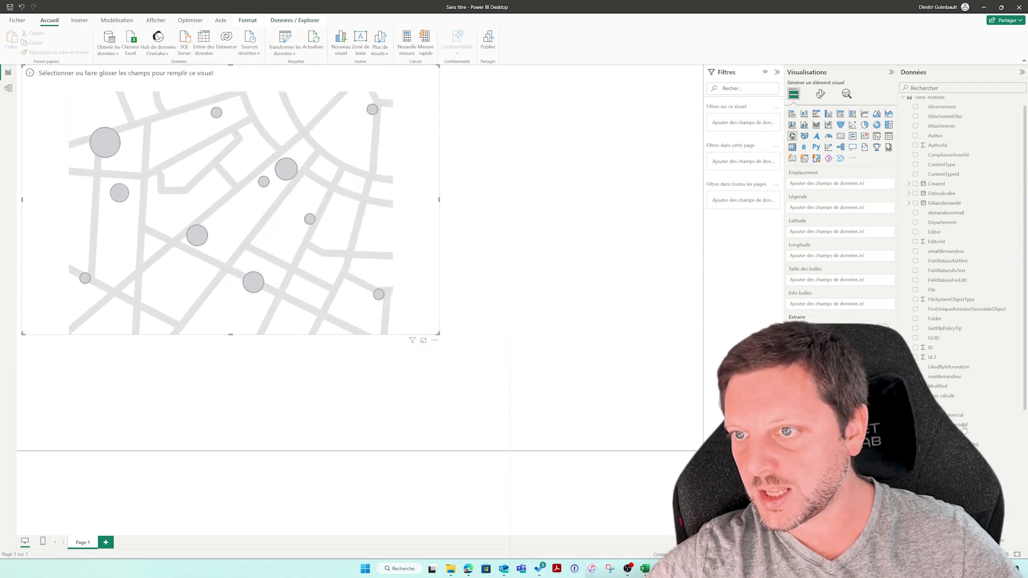
scroll(971, 195, "down", 7)
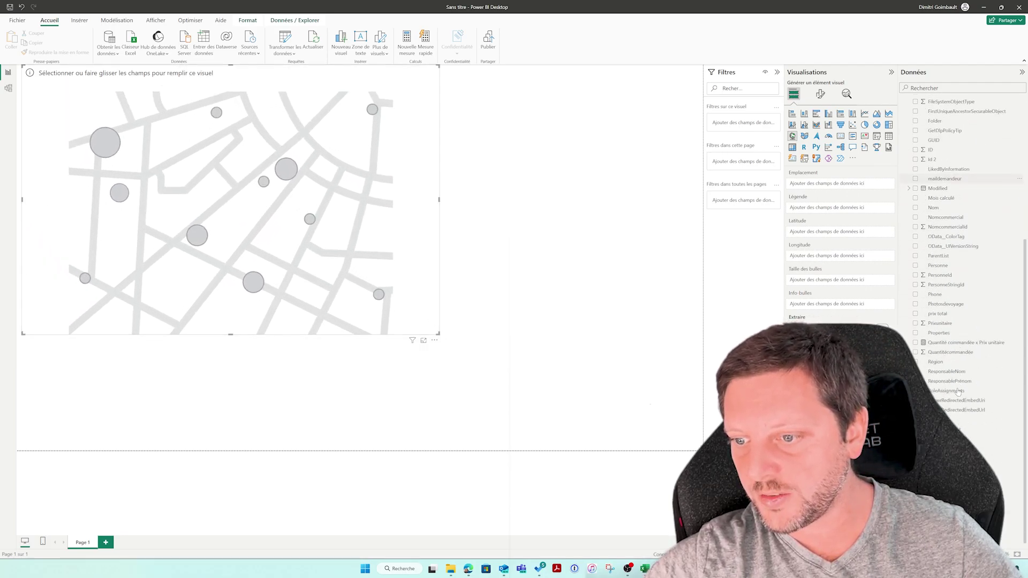
left_click_drag(838, 332, 833, 185)
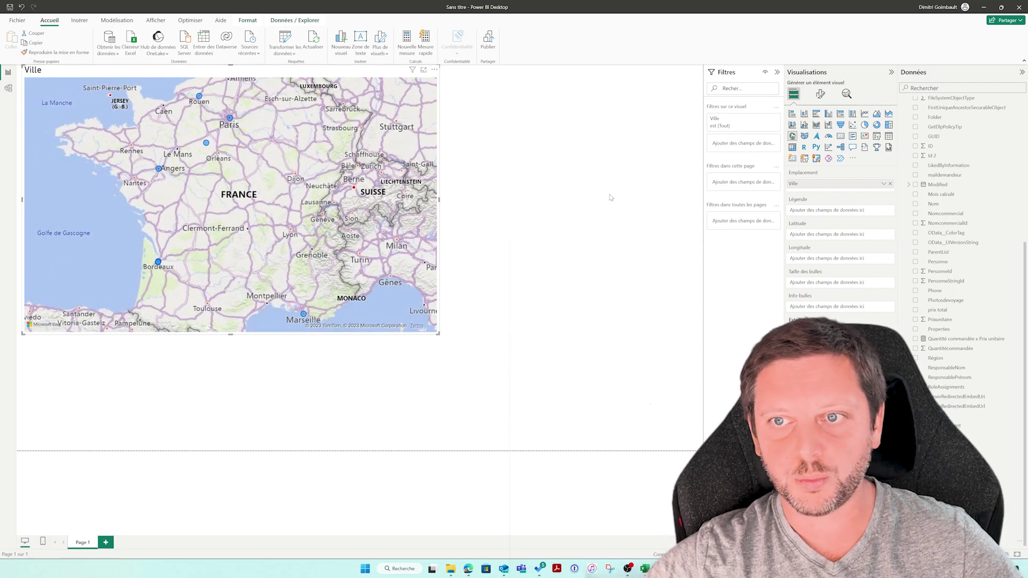
- Add a stacked column chart to the page and shift it up and to the right, overlapping the map's lower edge
left_click(621, 195)
left_click(804, 114)
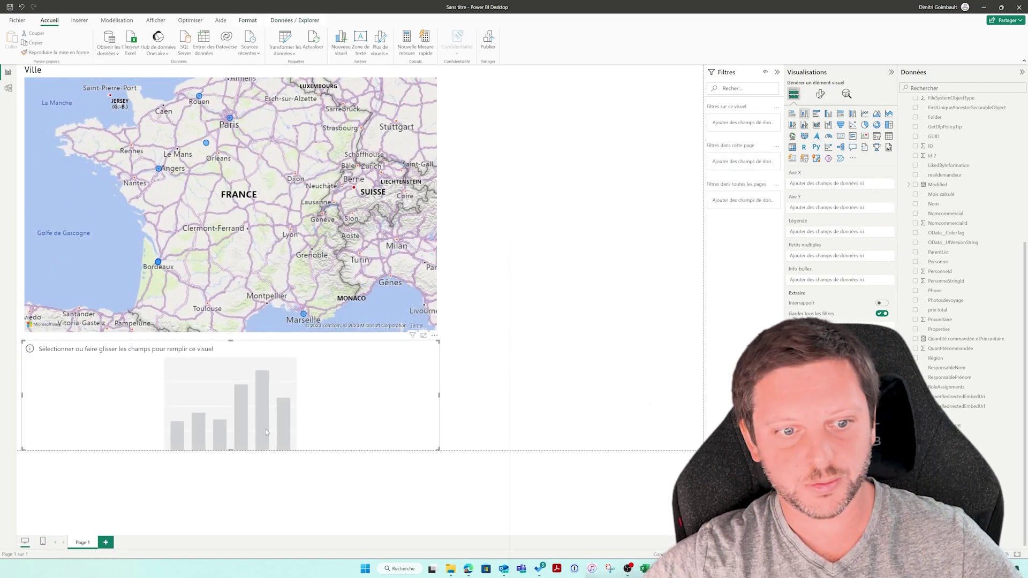
left_click_drag(292, 431, 458, 426)
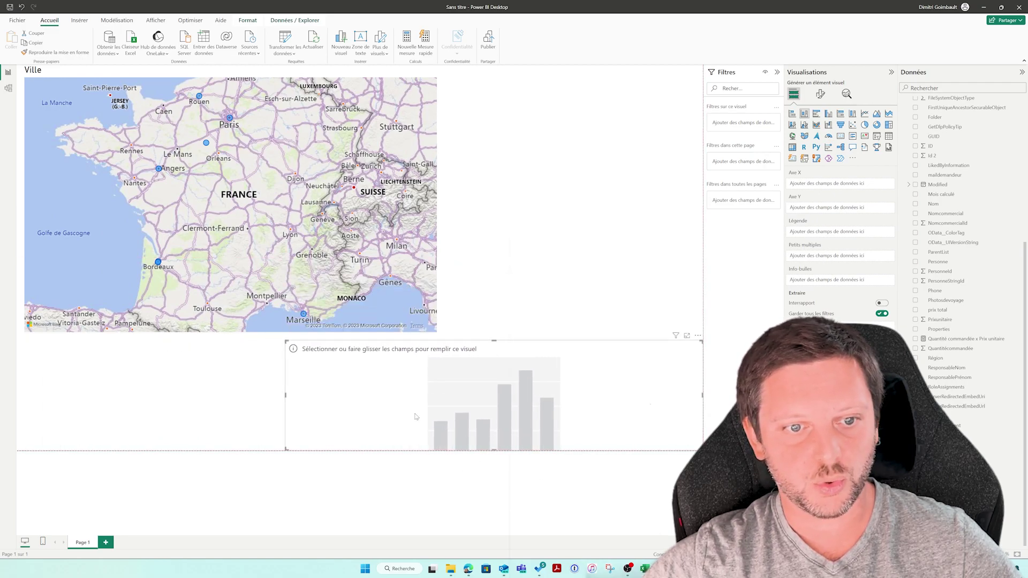
left_click_drag(286, 346, 287, 309)
- Chart the count of ParentList by maildemandeur with Mois calculé as legend, and place the narrowed chart beside the map
left_click_drag(948, 179, 832, 184)
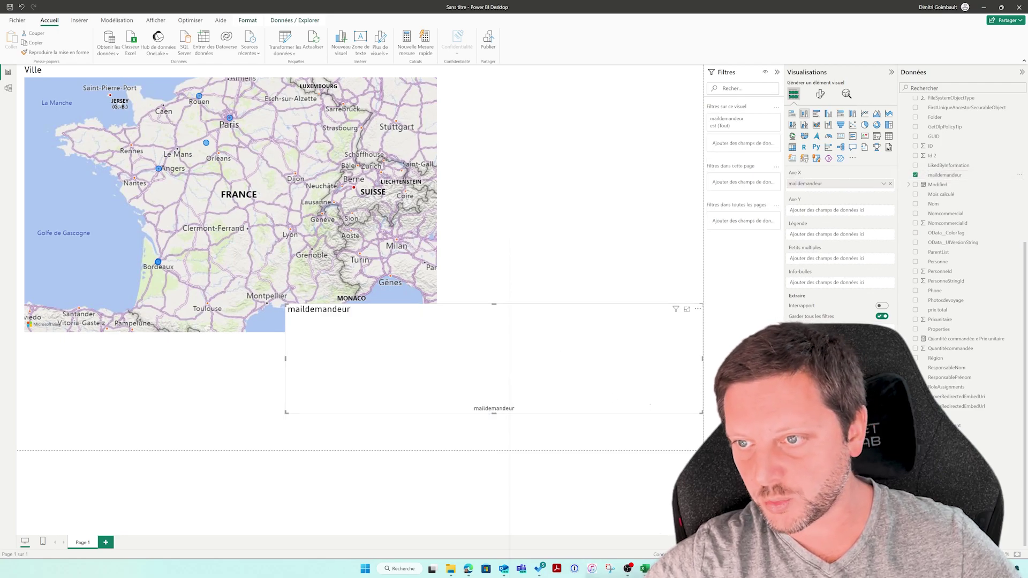
left_click_drag(943, 195, 843, 235)
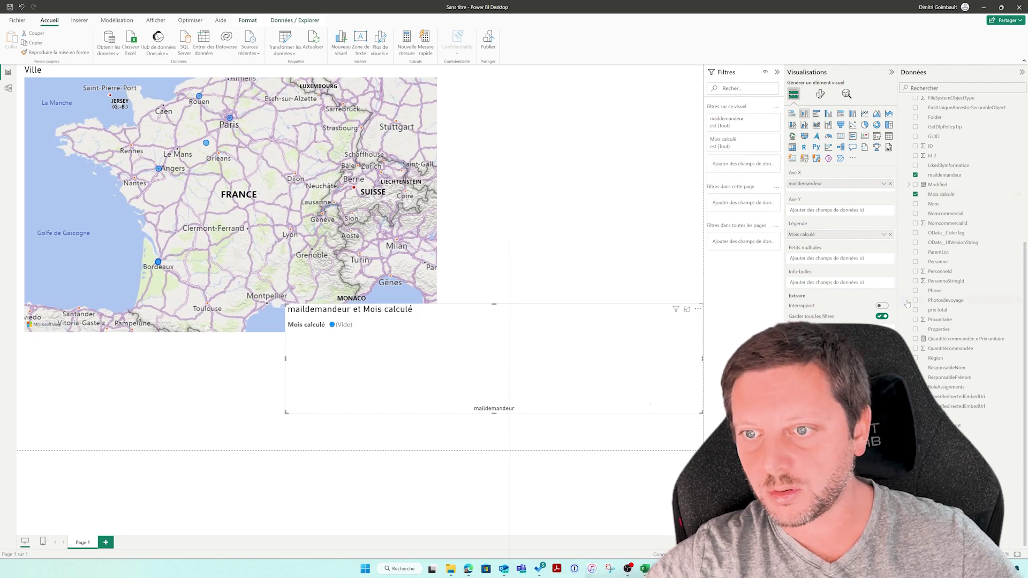
left_click_drag(948, 252, 835, 211)
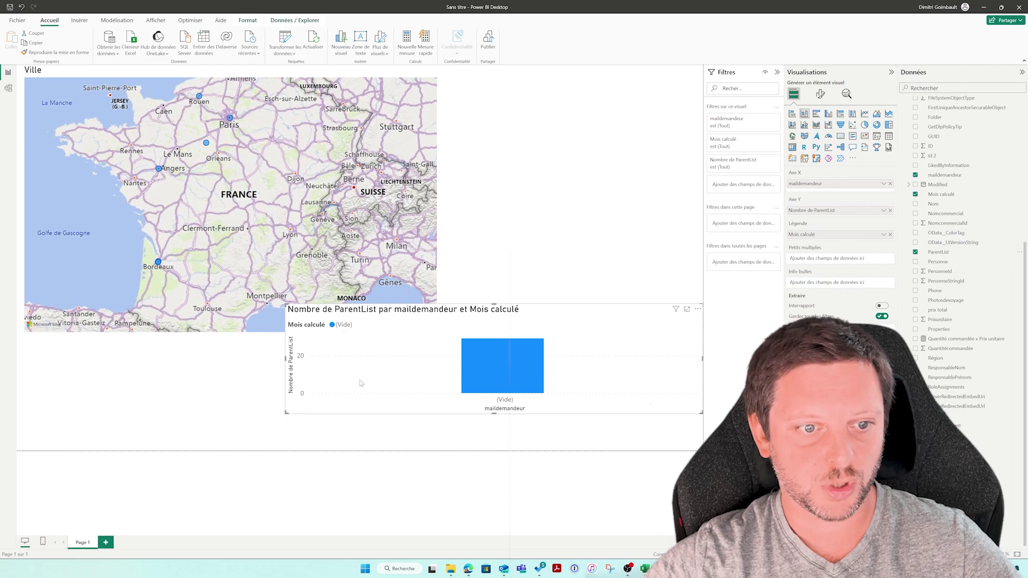
left_click_drag(283, 359, 513, 359)
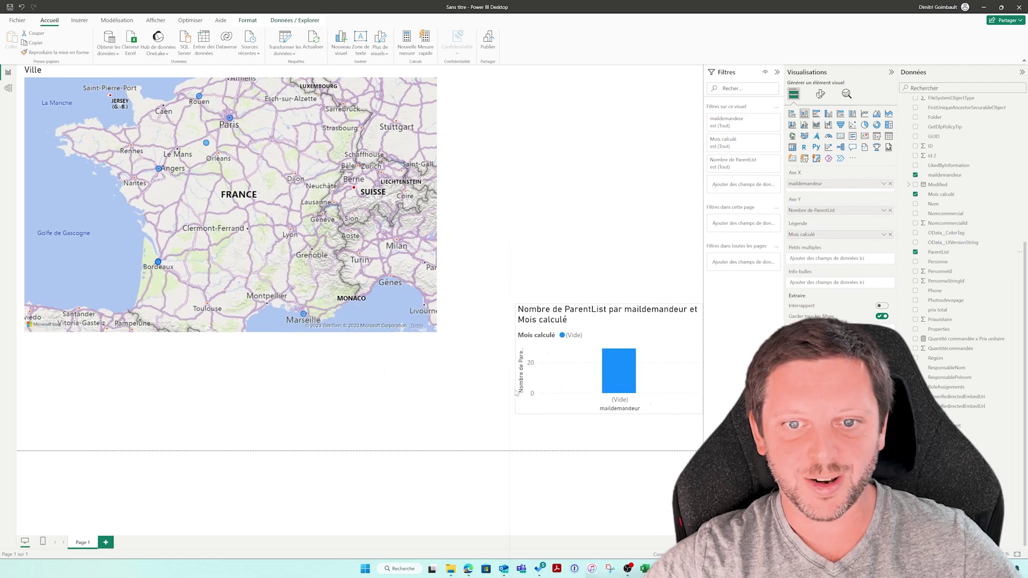
left_click_drag(584, 320, 538, 152)
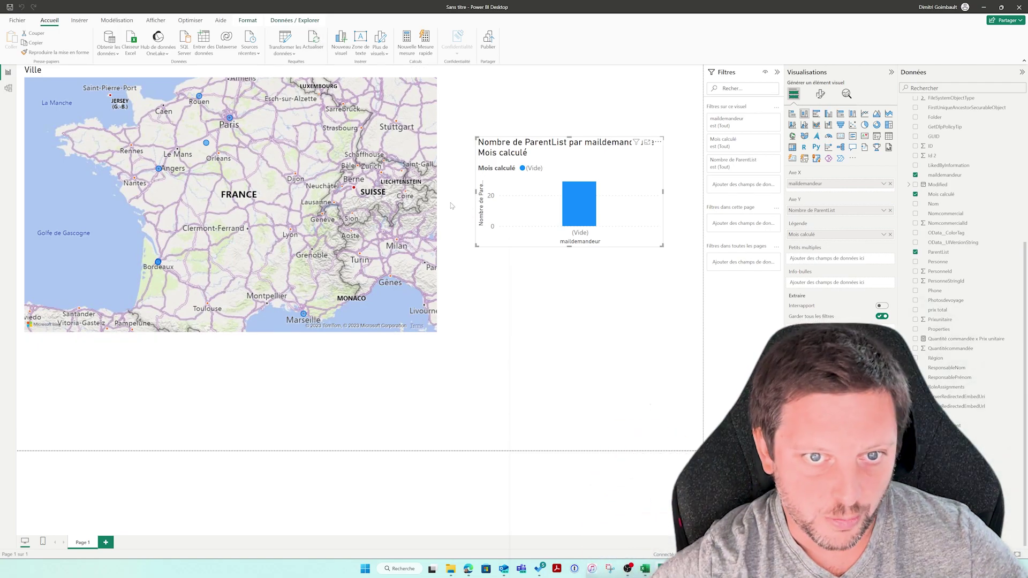
- Start publishing the report and save it as Test live in the Bureau folder
left_click(487, 42)
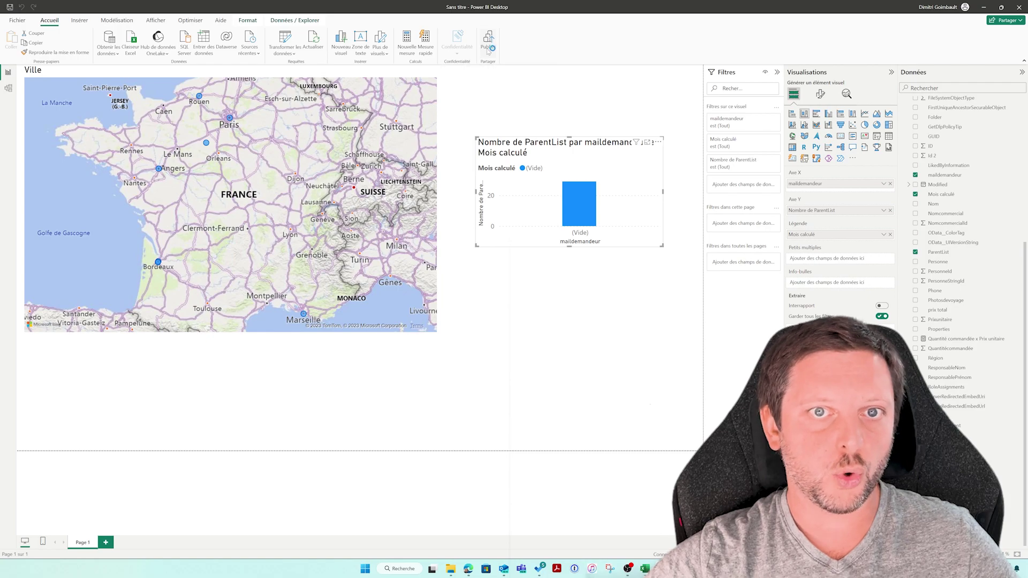
left_click(538, 300)
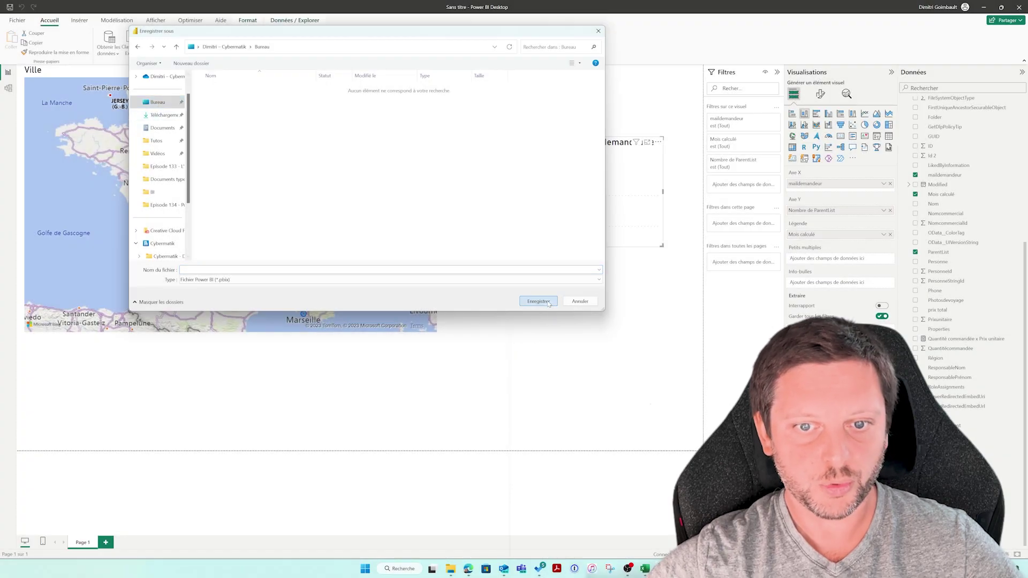
left_click(298, 270)
type("Test live")
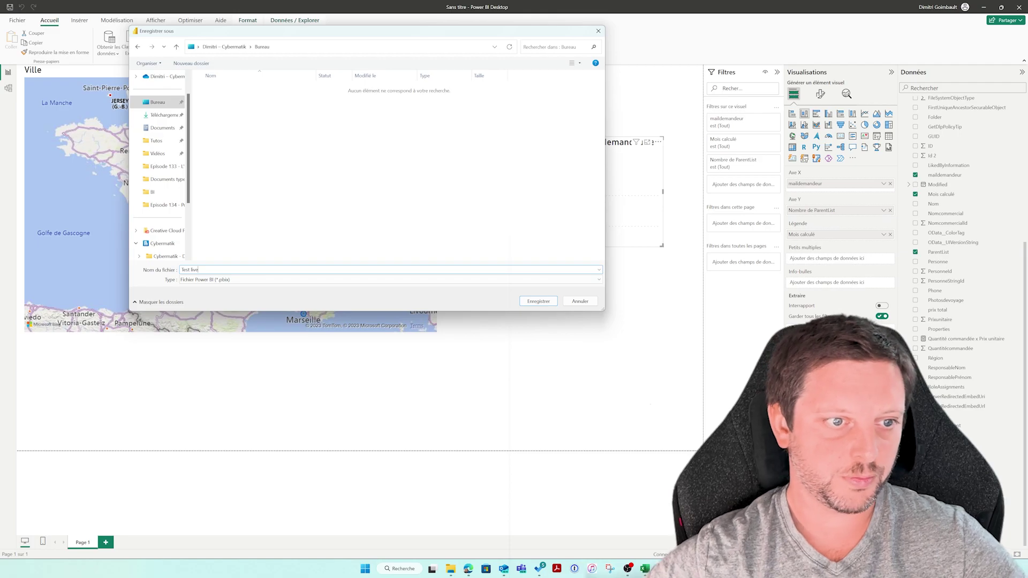
left_click(538, 301)
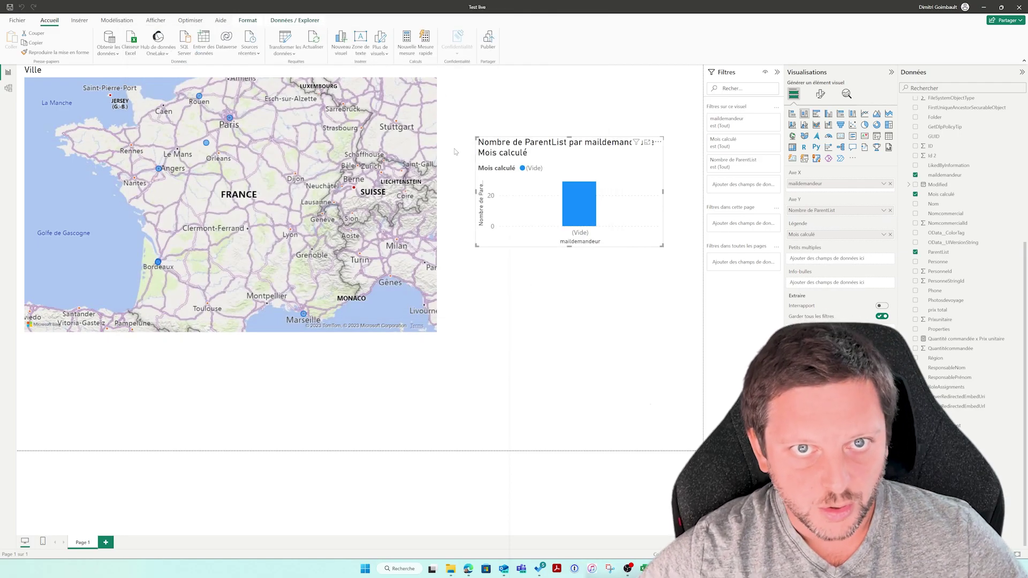
- Publish the Test live report to the Espace Youtube workspace and close the publishing dialog
left_click(489, 41)
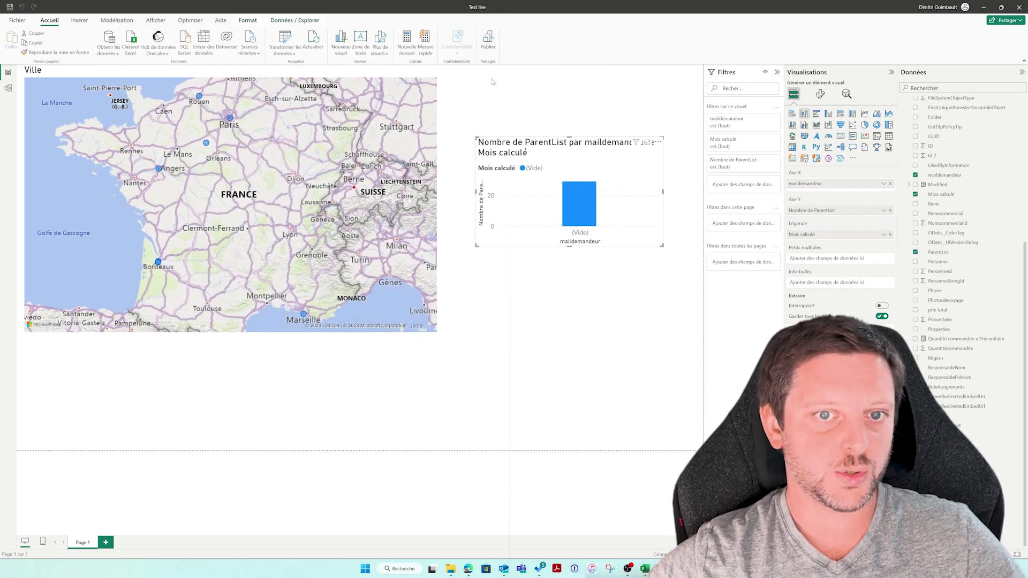
scroll(482, 289, "down", 1)
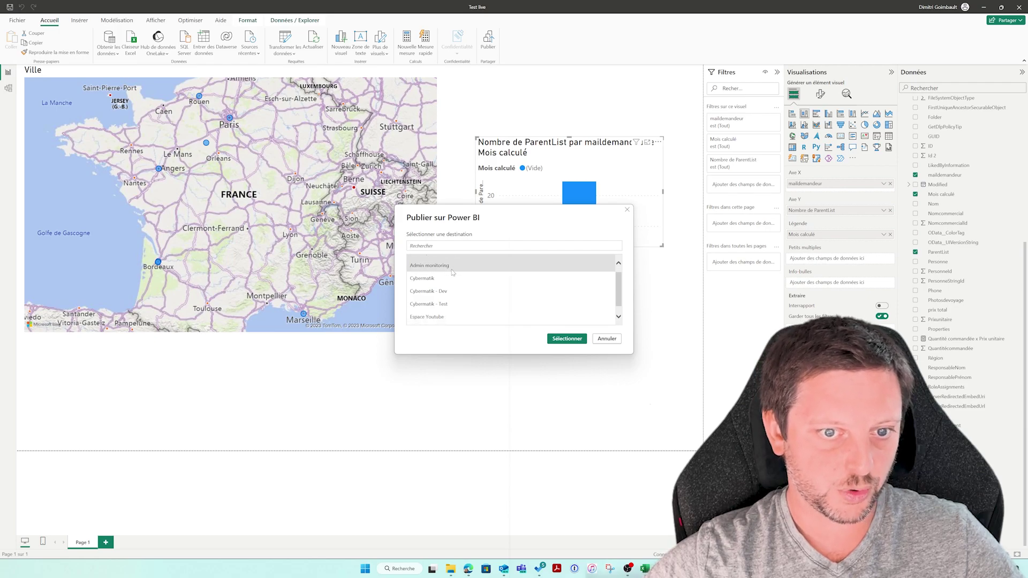
left_click(456, 306)
left_click(568, 339)
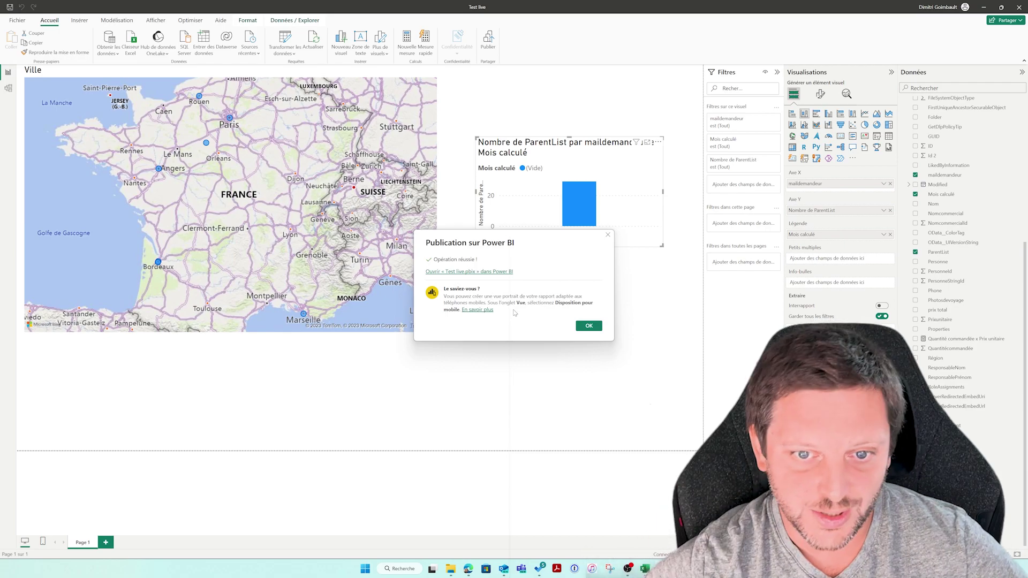
left_click(589, 327)
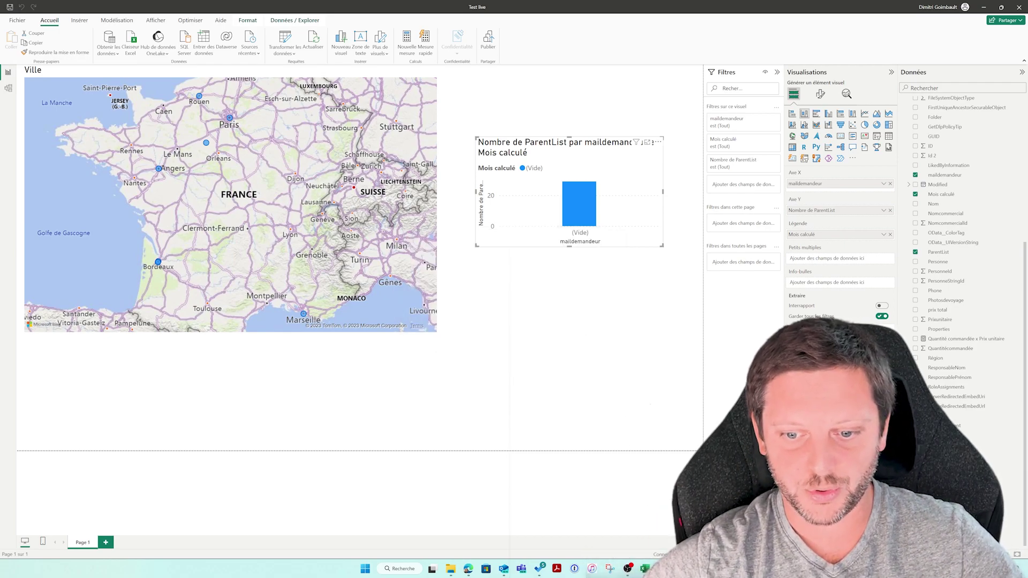
- Examine the Tutos Youtube table's fields in the original Tuto treemap report and return to the Test live report
mouse_move(663, 569)
left_click(613, 528)
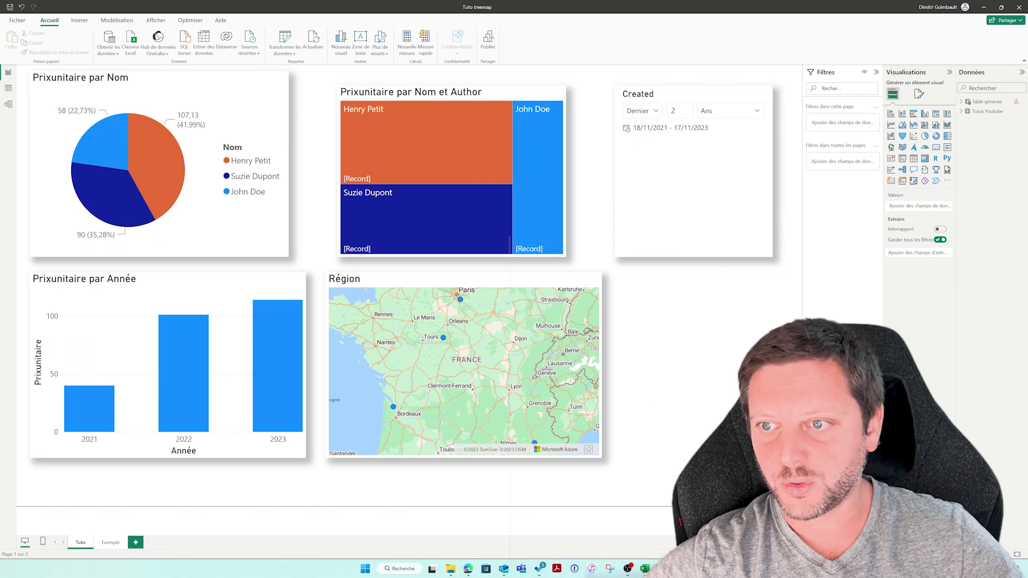
left_click(963, 111)
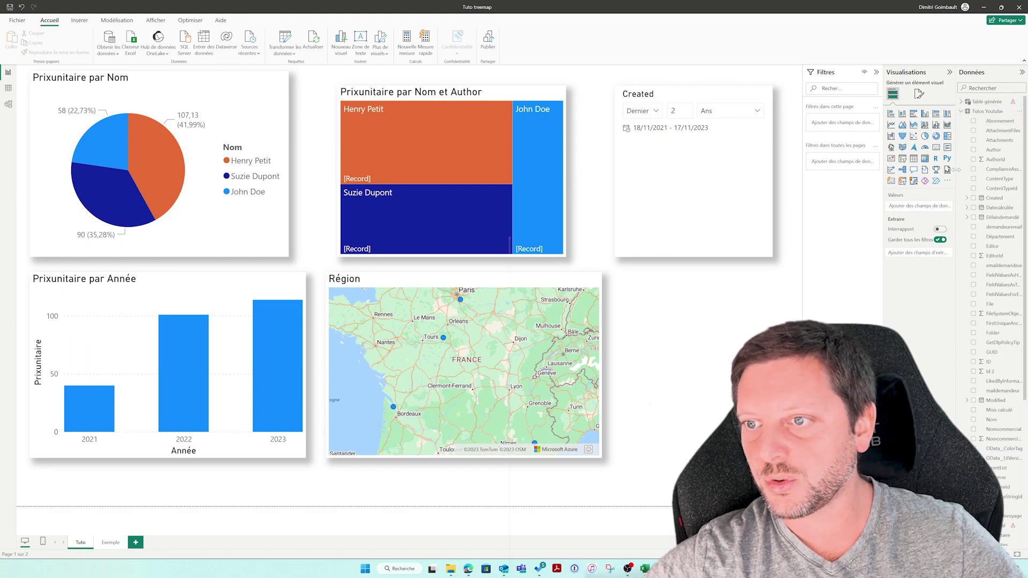
left_click_drag(956, 169, 914, 172)
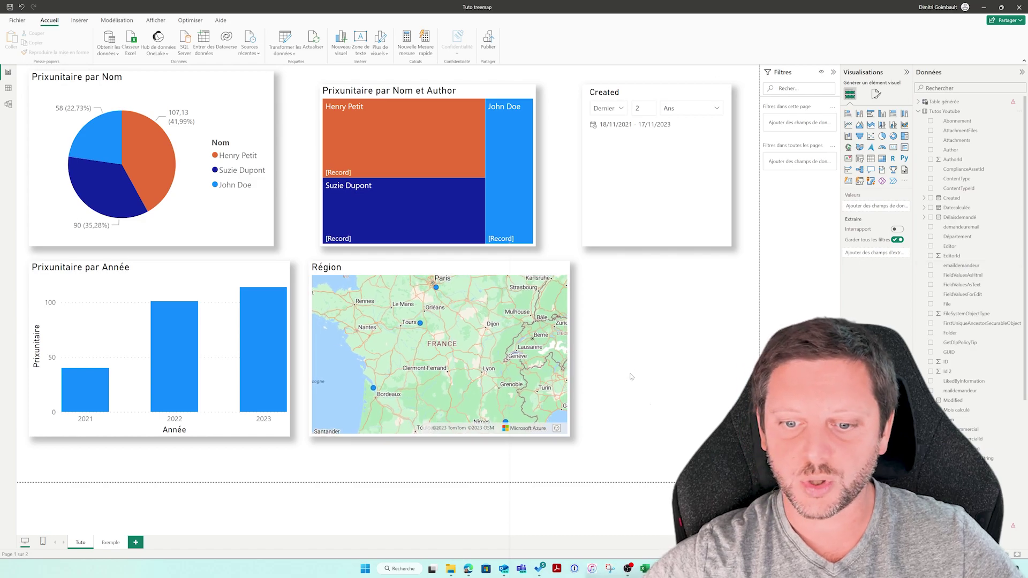
mouse_move(662, 569)
left_click(613, 527)
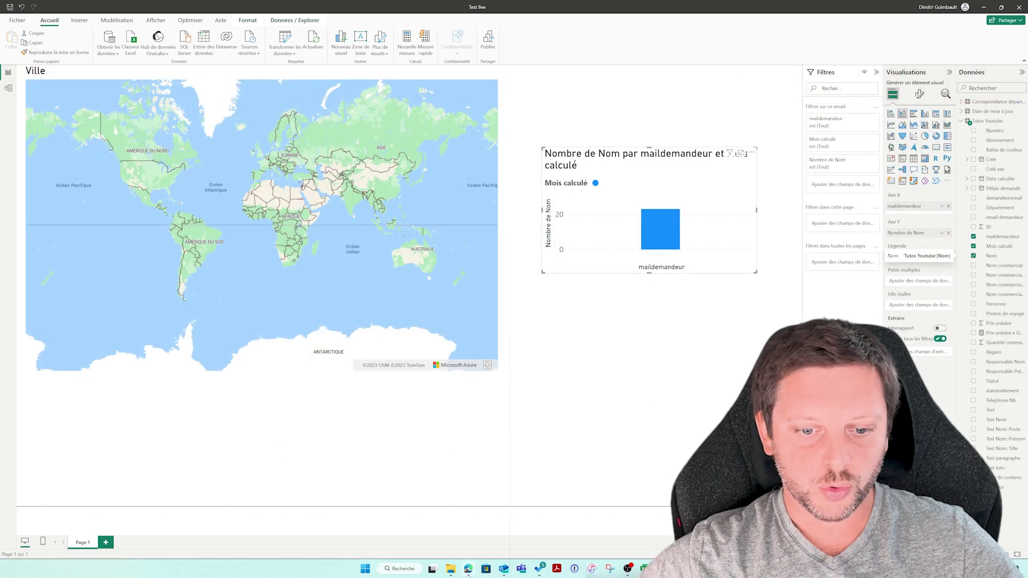
- Switch to the Power BI service in the browser, refresh the Espace Youtube workspace and open the Test live report
left_click(468, 570)
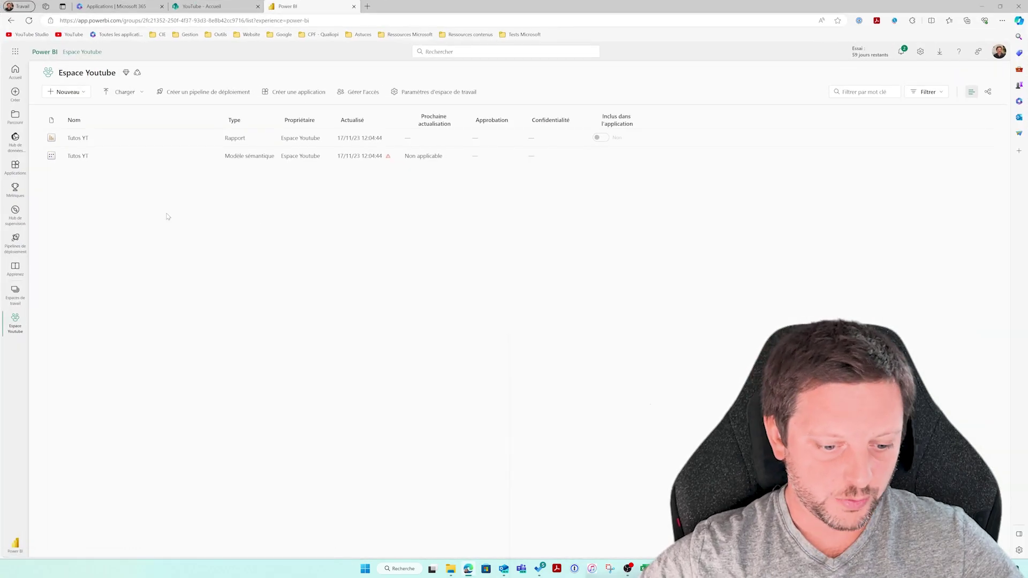
key("F5")
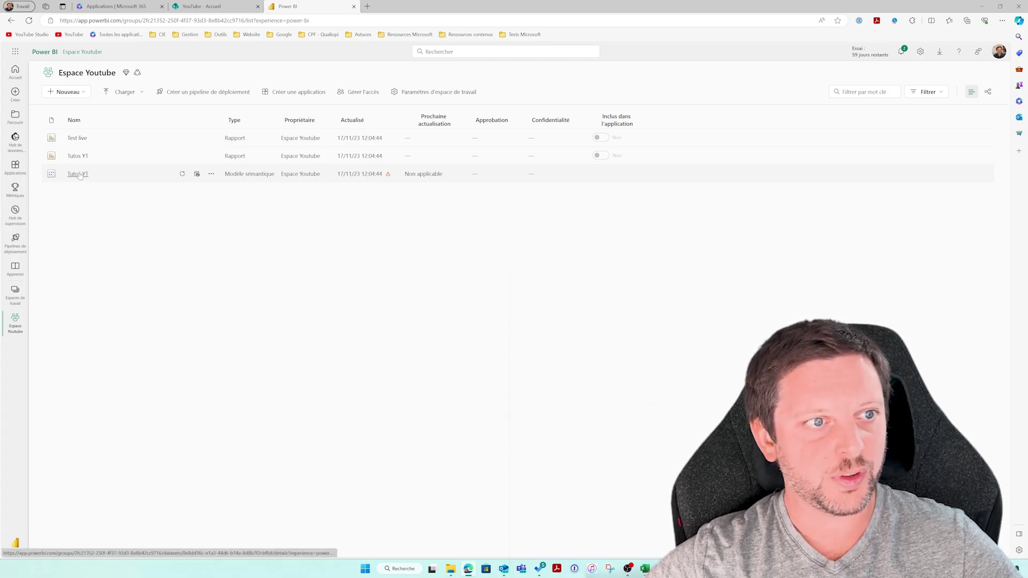
left_click(77, 139)
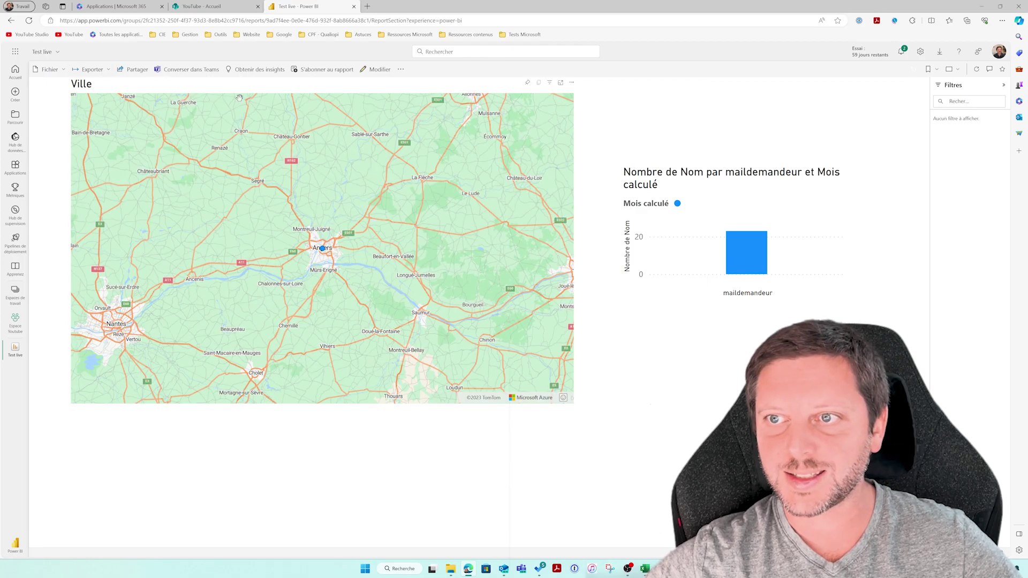
- Return to the Espace Youtube workspace and open the details of the Tutos YT semantic model
left_click(11, 21)
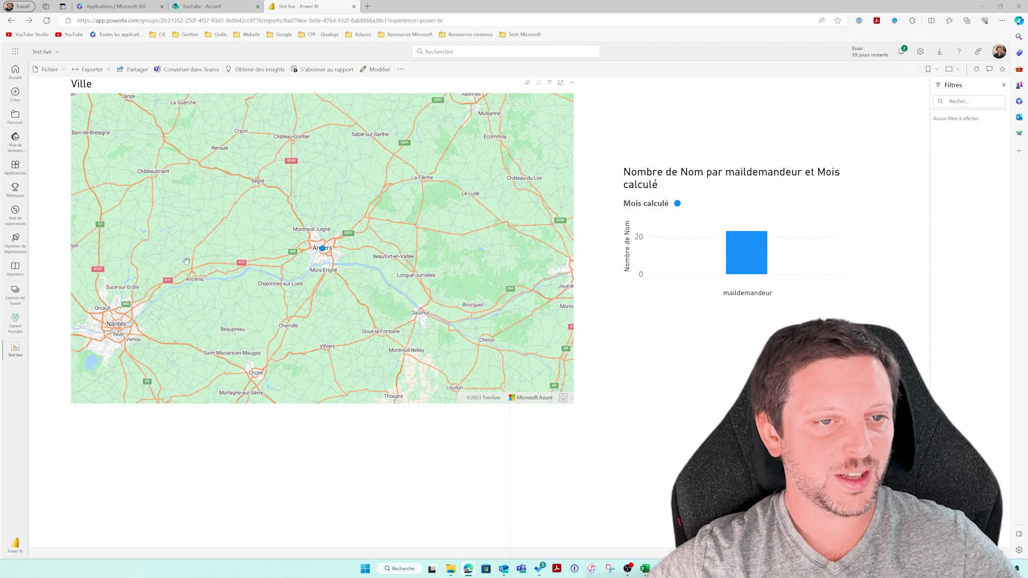
left_click(15, 21)
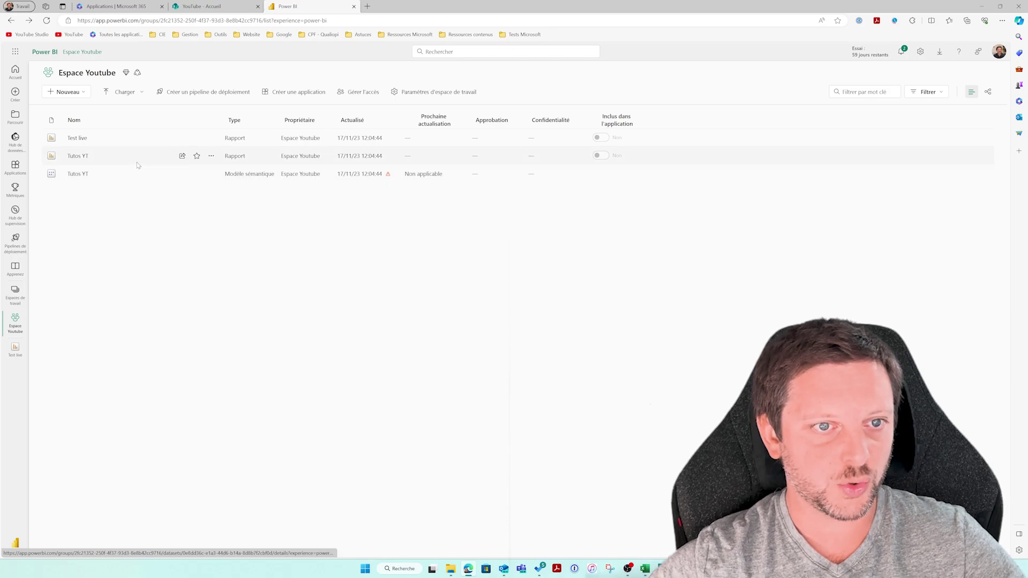
left_click(78, 174)
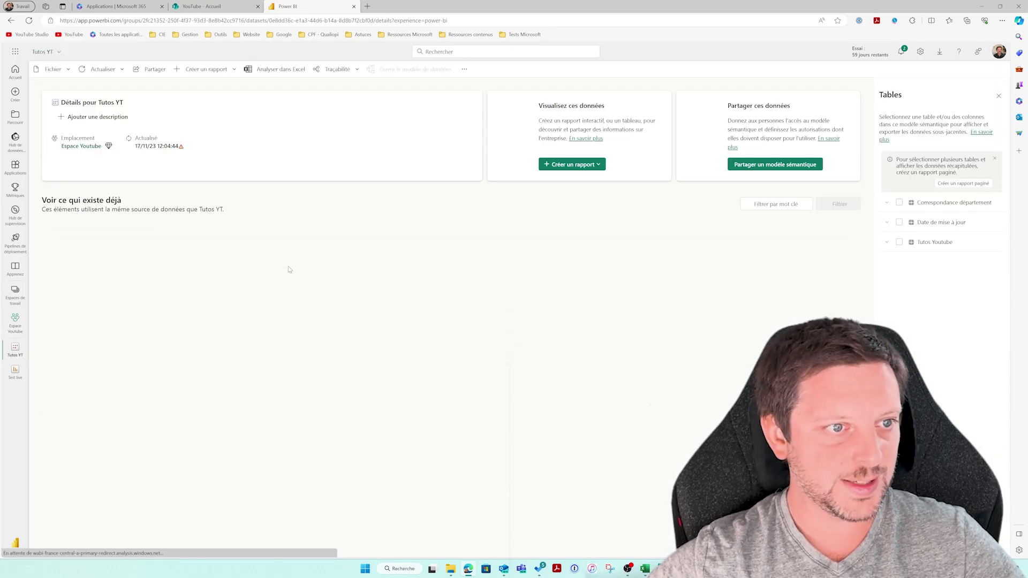